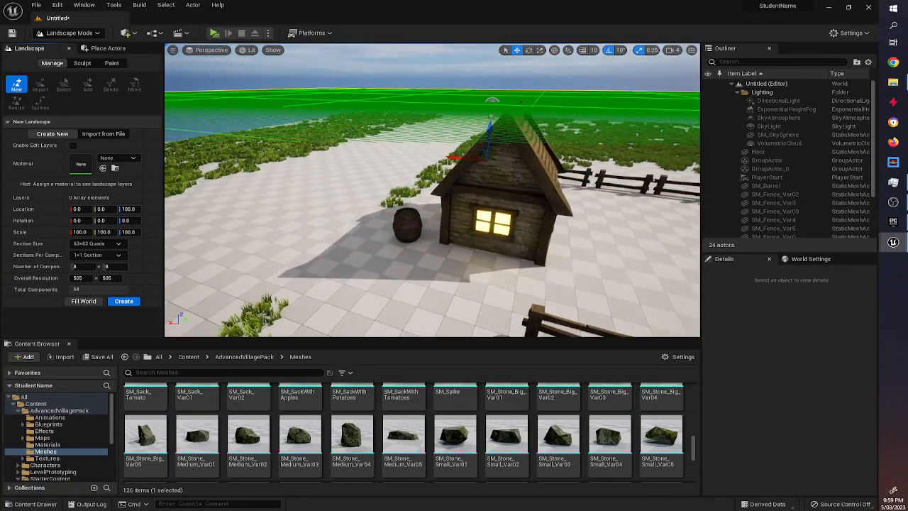
Switch from Landscape mode to Selection mode and back to Landscape mode
right_drag(546, 214, 544, 189)
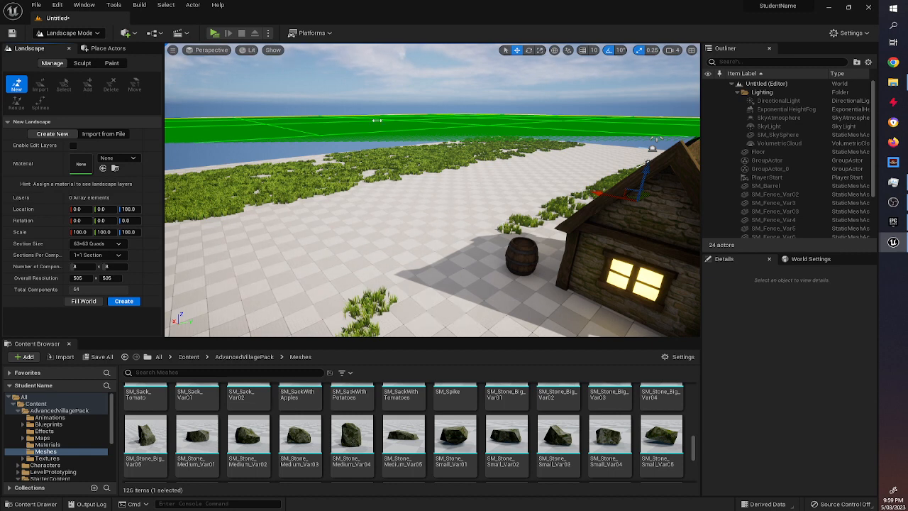
right_drag(342, 166, 425, 186)
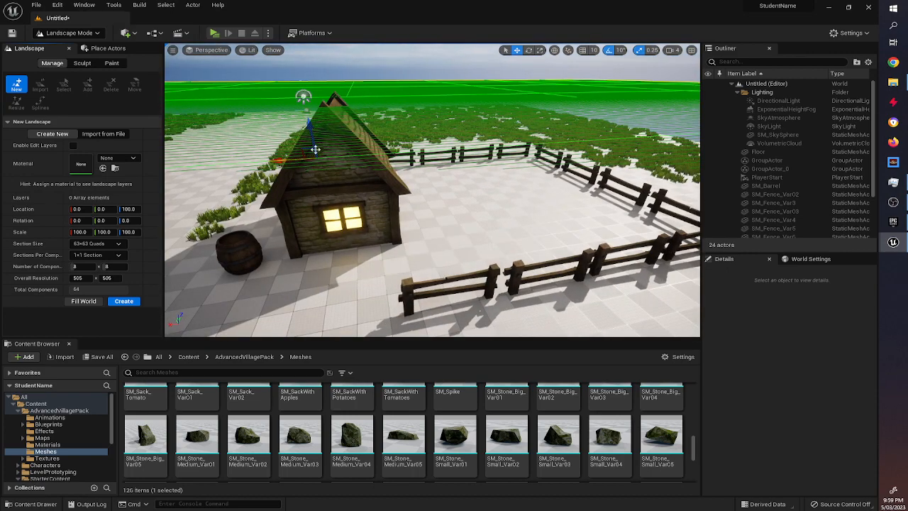
right_drag(316, 149, 275, 152)
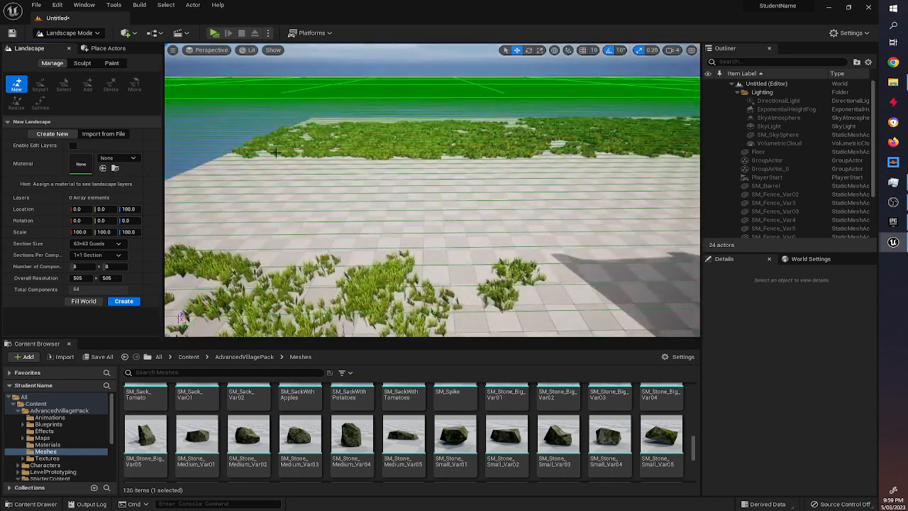
click(66, 34)
click(67, 44)
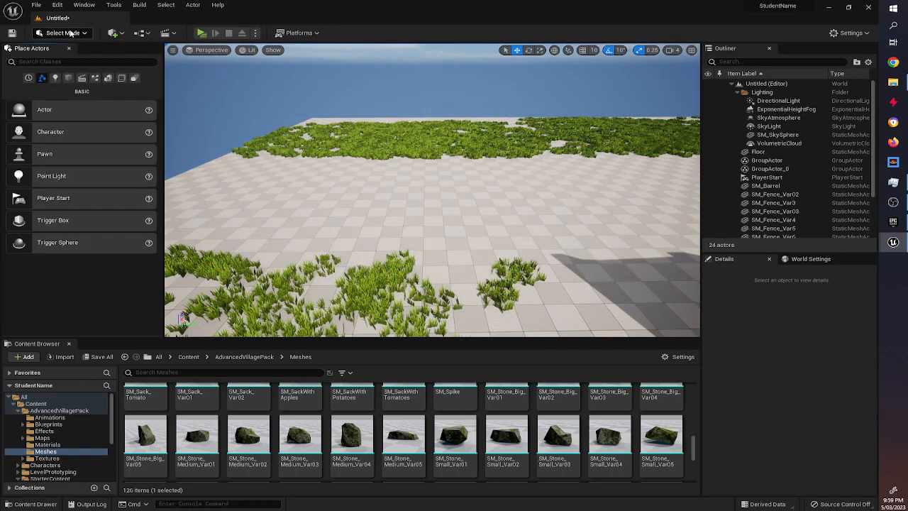
click(70, 34)
click(70, 55)
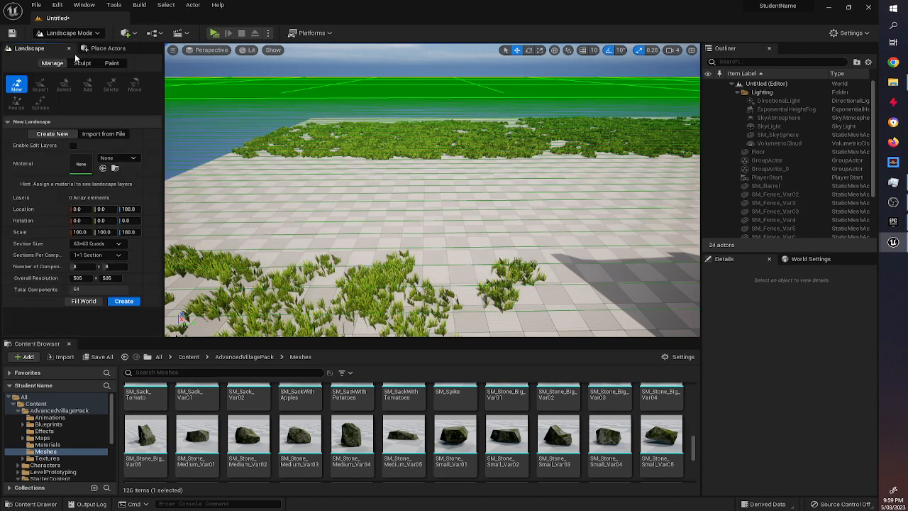
Examine the new landscape's preview grid around the cottage and floor, along with the available section size options
right_drag(505, 159, 580, 183)
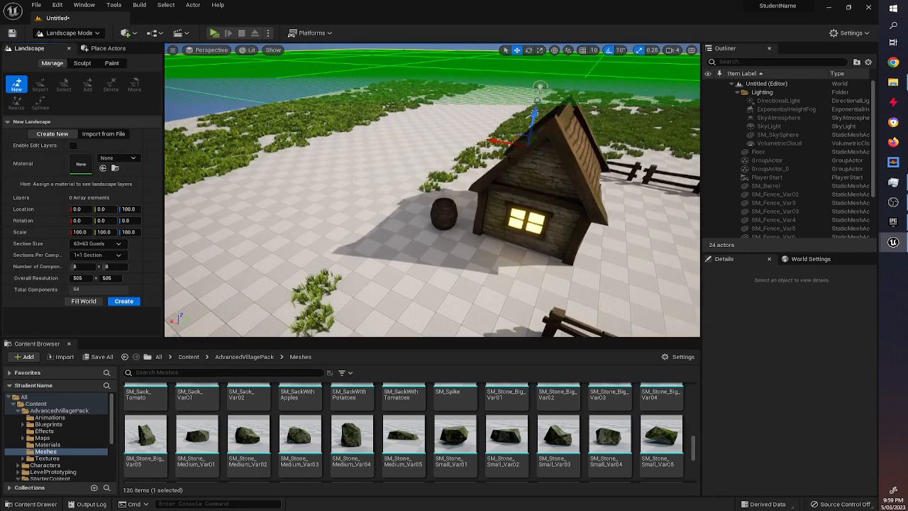
scroll(449, 176, down, 4)
scroll(452, 165, down, 3)
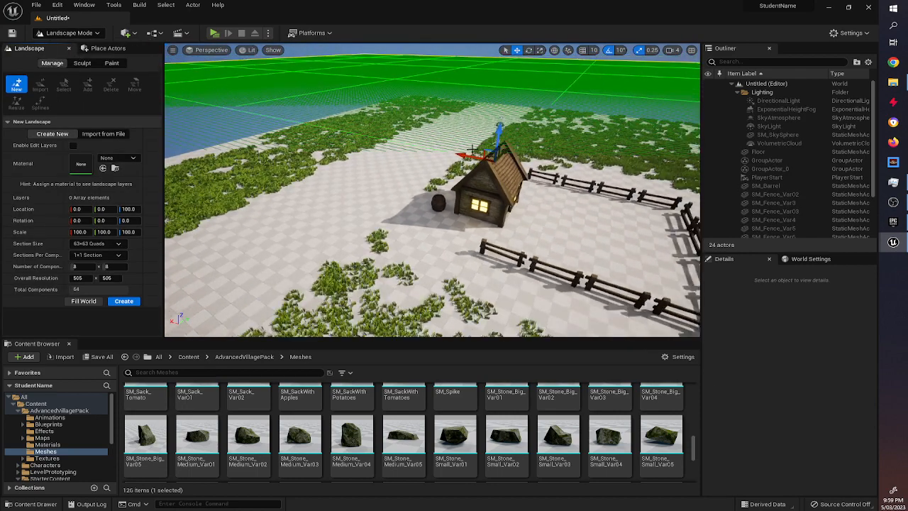
right_drag(451, 164, 461, 136)
right_drag(397, 216, 489, 216)
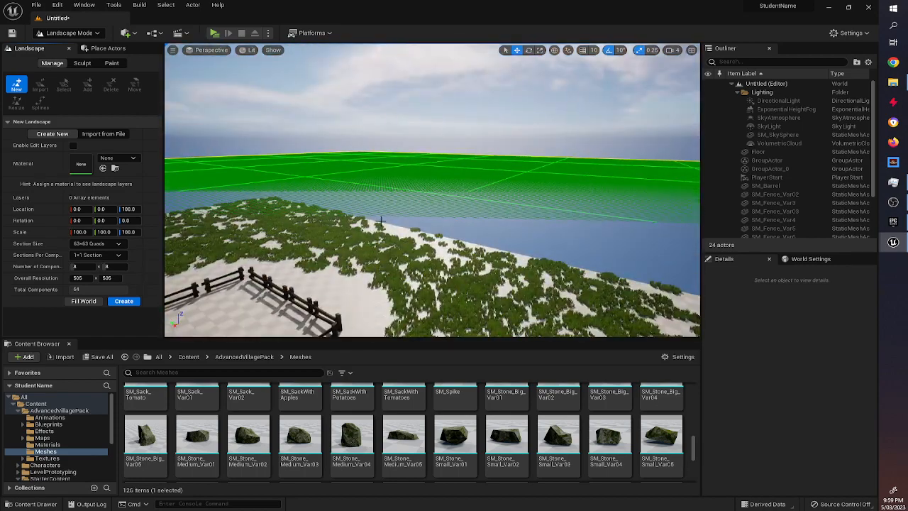
right_drag(381, 220, 201, 187)
right_drag(552, 196, 522, 194)
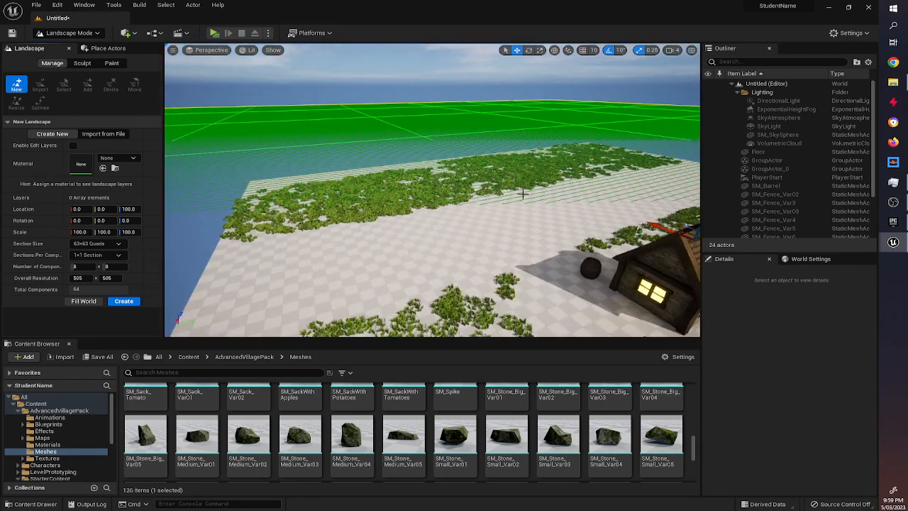
click(97, 245)
click(99, 244)
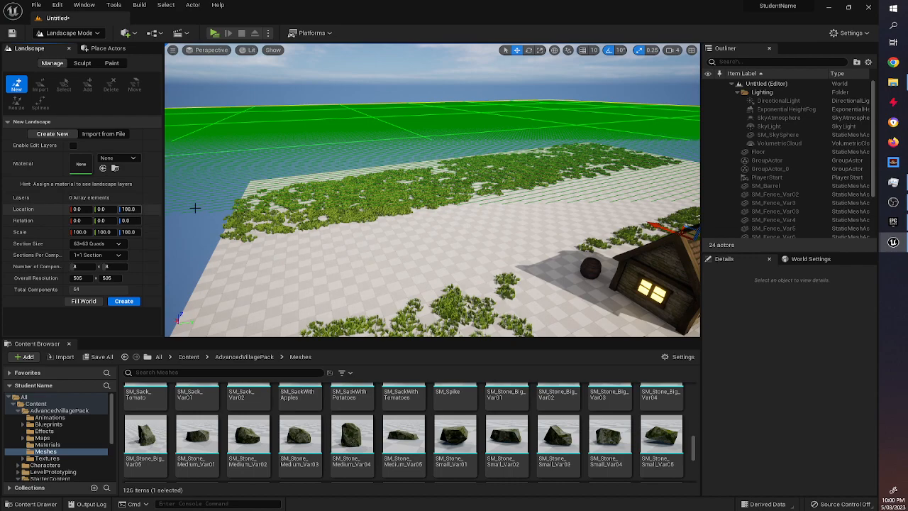
right_drag(337, 205, 427, 199)
key(q)
key(e)
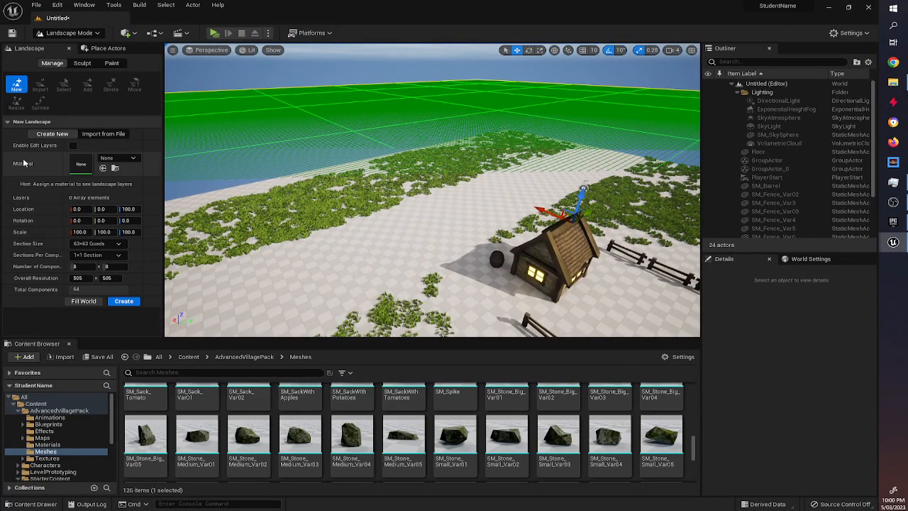
Search the materials for "grass" and assign M_Ground_Grass to the new landscape
click(104, 163)
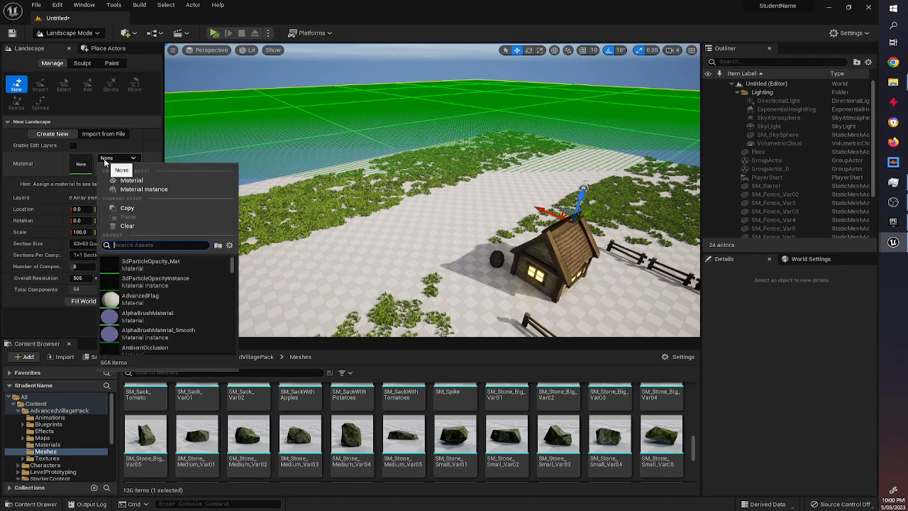
text(grass)
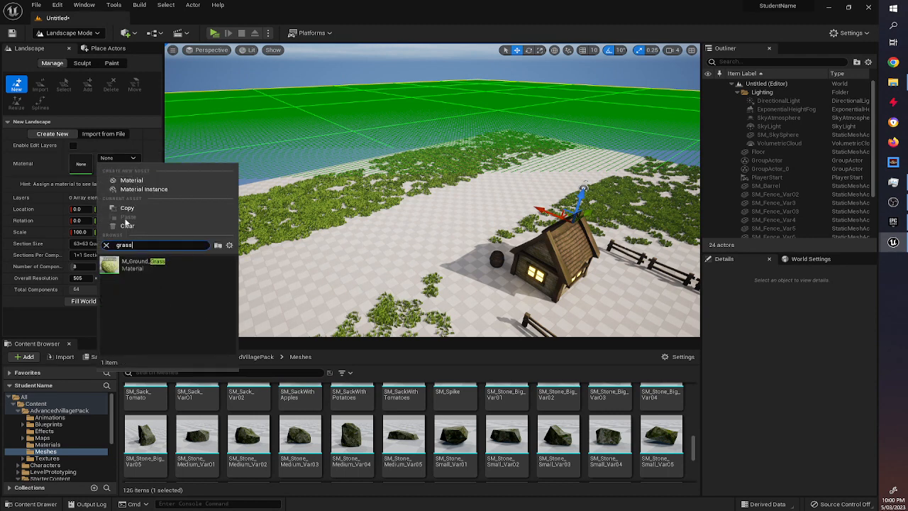
click(142, 263)
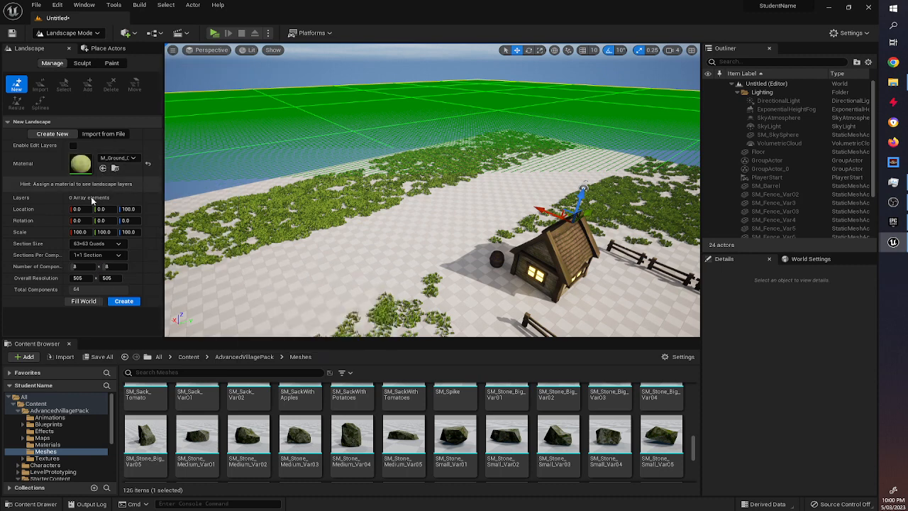
Try a section size of 15×15 quads for the new landscape, and settle on 31×31 quads
click(84, 244)
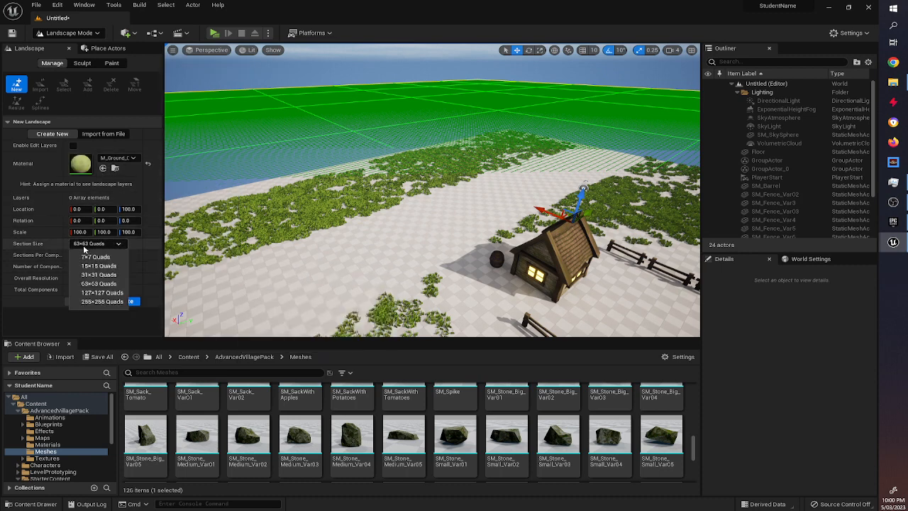
click(97, 265)
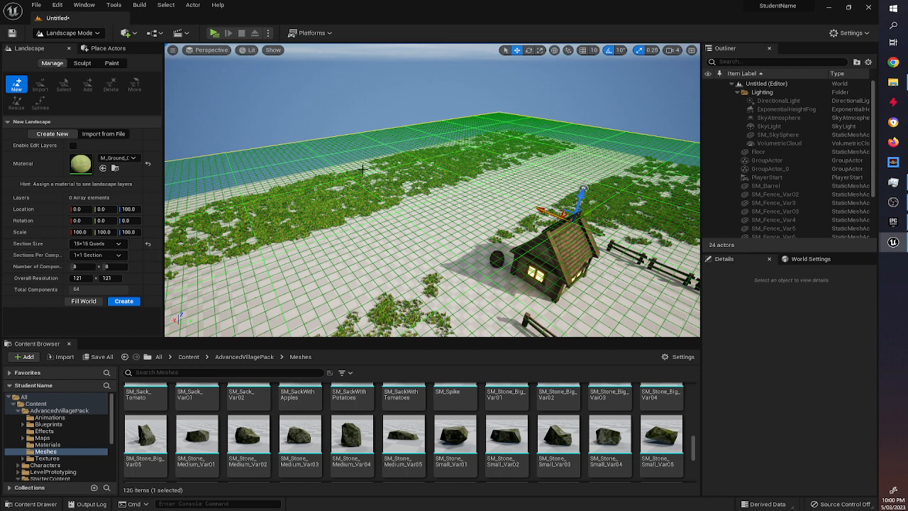
click(97, 243)
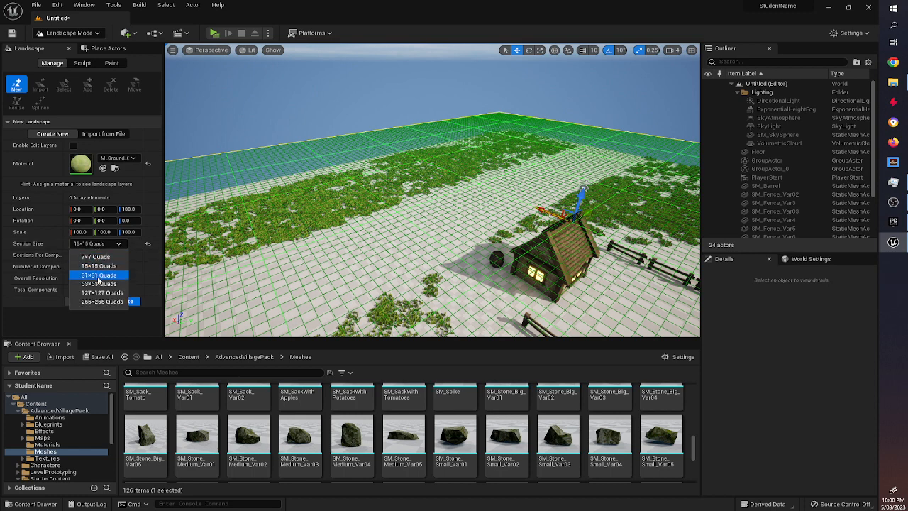
click(98, 275)
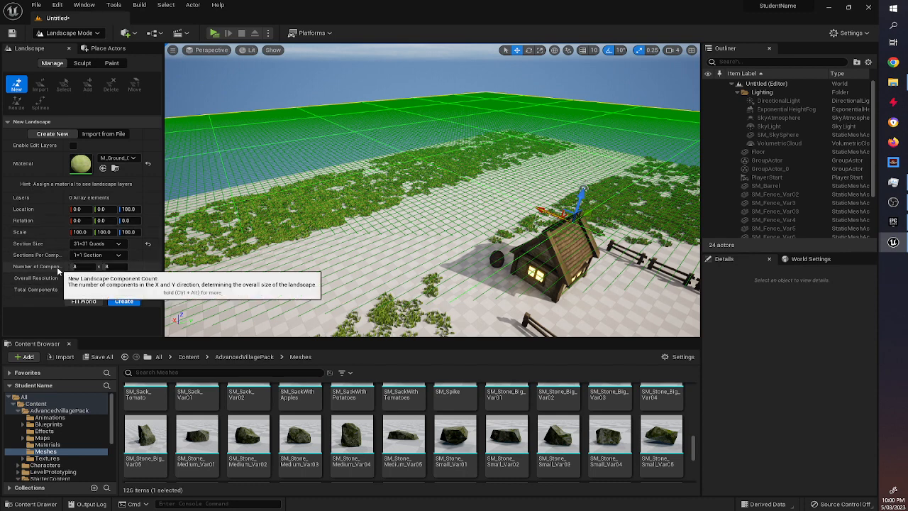
View the Import from File options, return to Create New and create the landscape
click(104, 134)
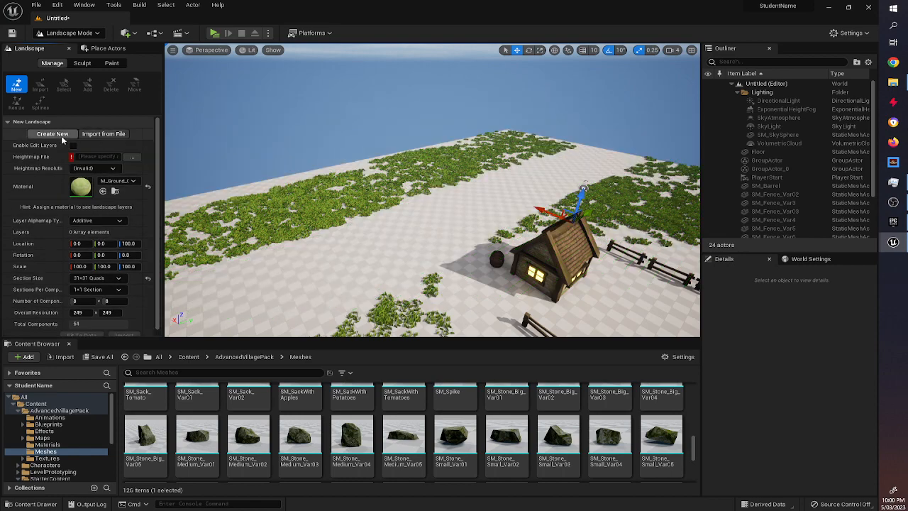
click(60, 136)
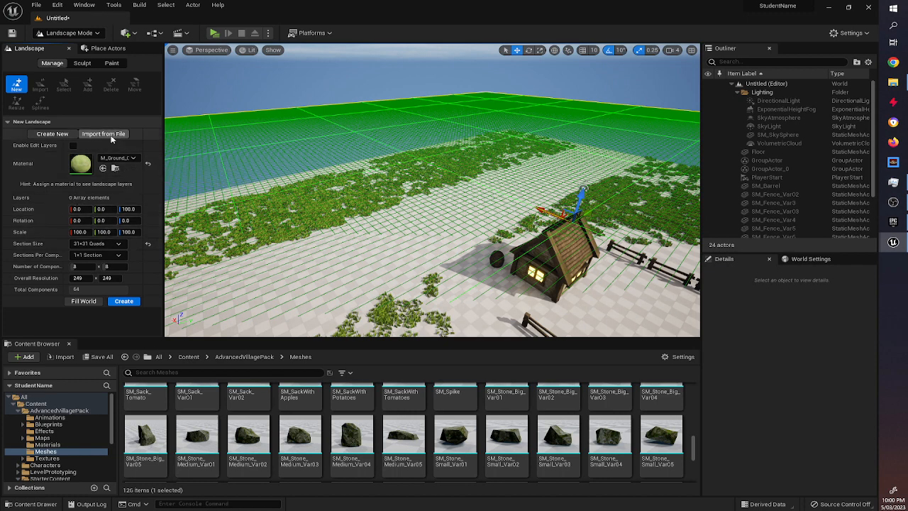
click(122, 301)
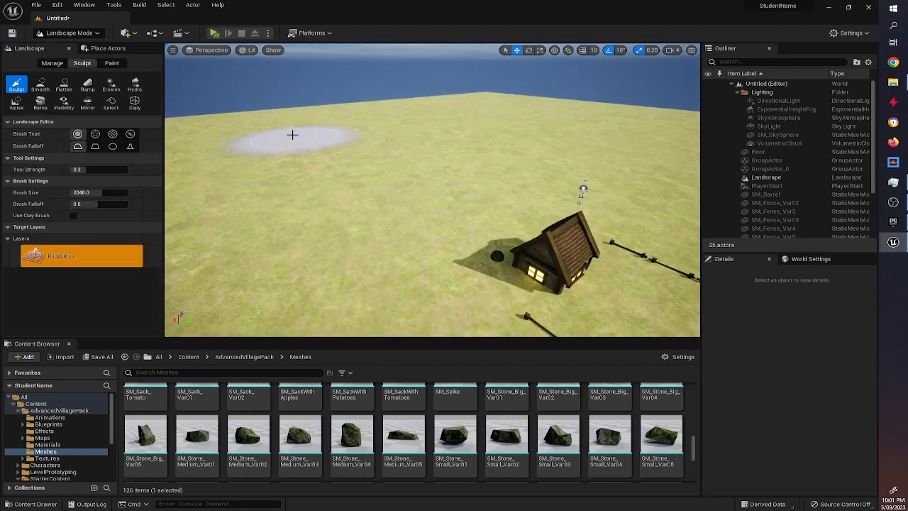
Sculpt hills behind the cottage and lower the terrain around it to uncover the floor, grass and fences
mouse_move(433, 191)
right_down()
mouse_move(496, 186)
mouse_move(474, 168)
mouse_move(358, 147)
right_up()
mouse_move(349, 185)
right_down()
mouse_move(323, 183)
mouse_move(339, 132)
right_up()
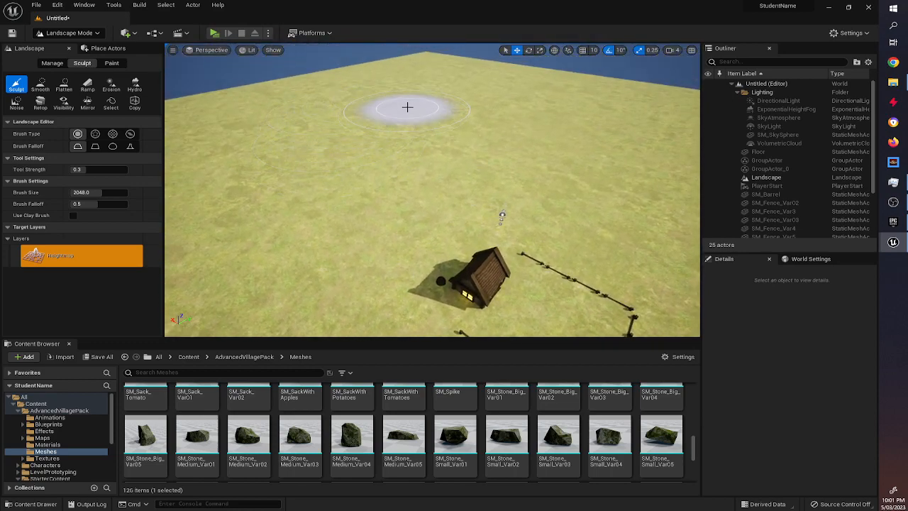
mouse_move(407, 107)
mouse_down()
mouse_move(522, 124)
mouse_move(260, 118)
mouse_move(513, 115)
mouse_move(407, 77)
mouse_move(426, 71)
mouse_move(390, 77)
mouse_move(450, 83)
mouse_up()
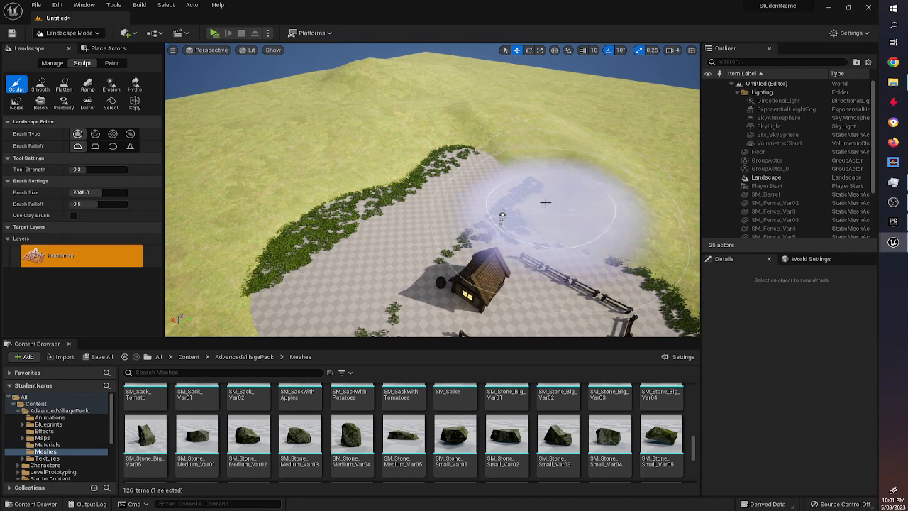
mouse_move(516, 218)
mouse_down()
mouse_move(304, 209)
mouse_move(300, 304)
mouse_move(314, 132)
mouse_up()
Sculpt more hills along the outer parts of the landscape beyond the fenced area
right_drag(556, 134, 638, 92)
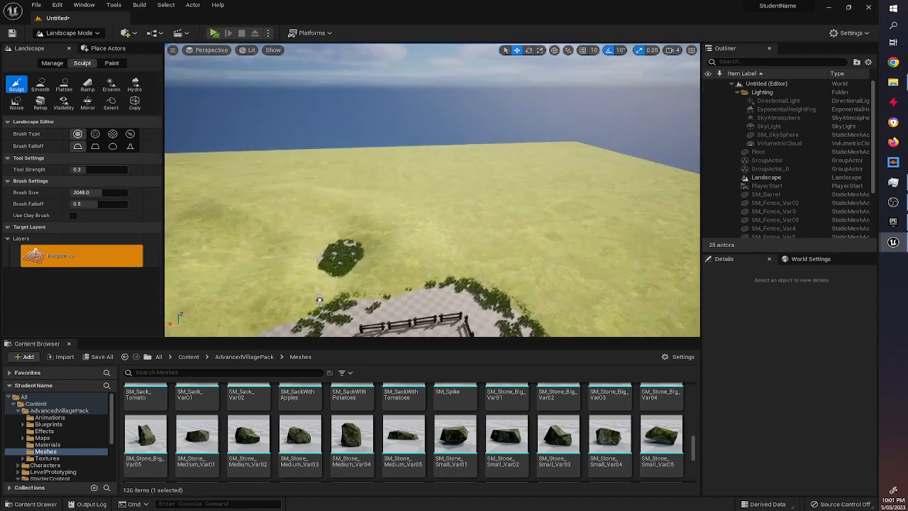
mouse_move(466, 165)
mouse_down()
mouse_move(546, 163)
mouse_move(371, 162)
mouse_move(691, 220)
mouse_up()
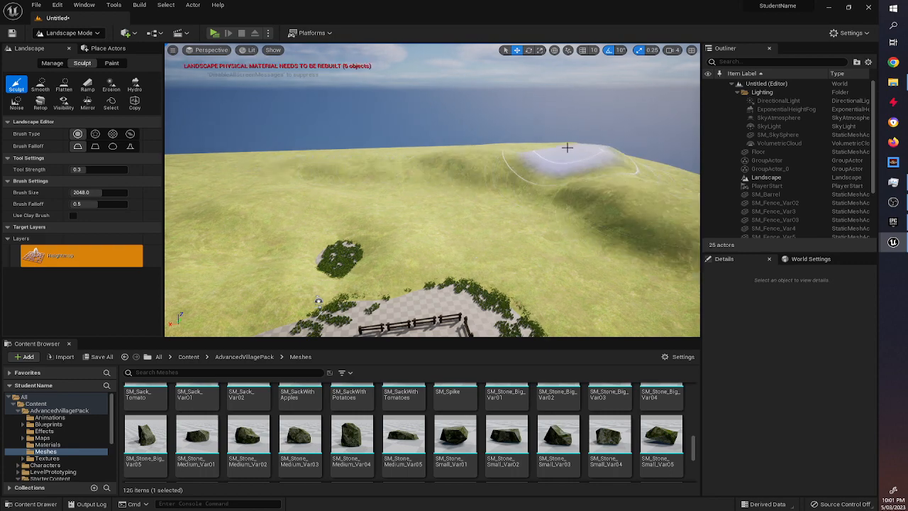
mouse_move(202, 159)
mouse_down()
mouse_move(175, 160)
mouse_move(256, 162)
mouse_up()
right_drag(479, 159, 404, 159)
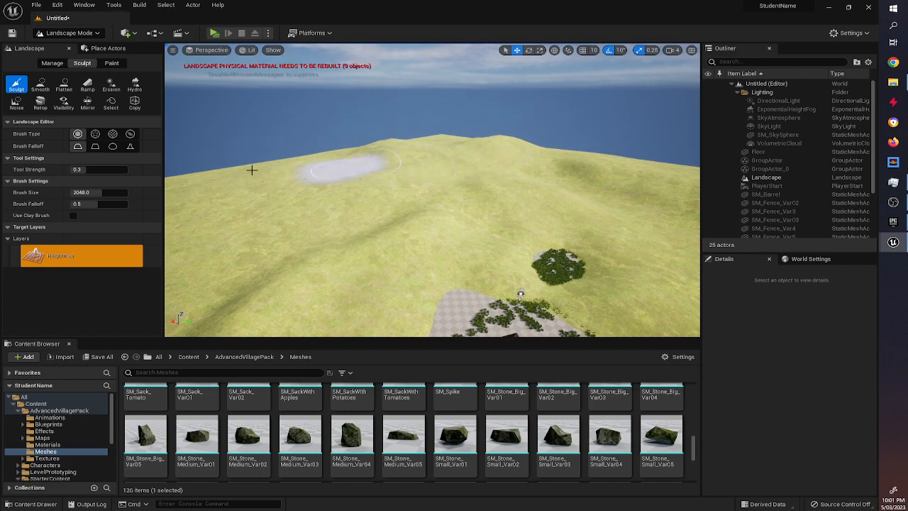
right_drag(516, 139, 443, 139)
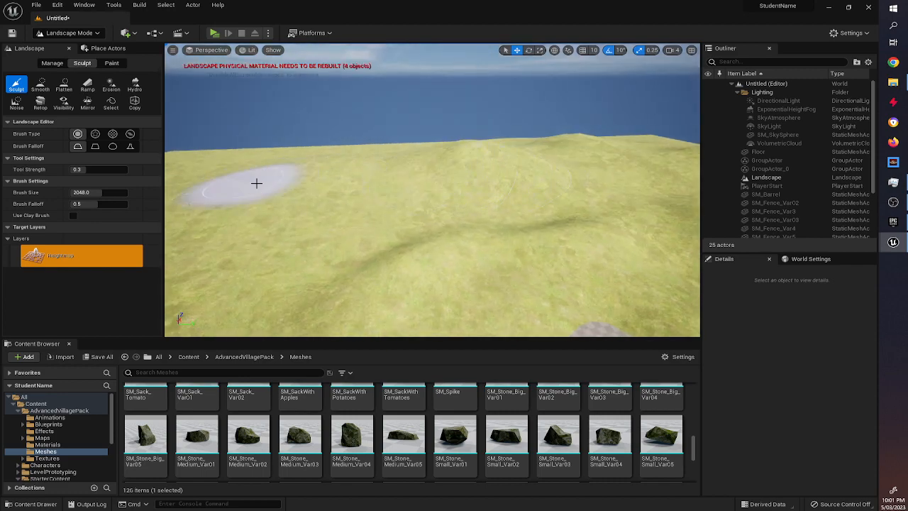
right_drag(453, 178, 383, 178)
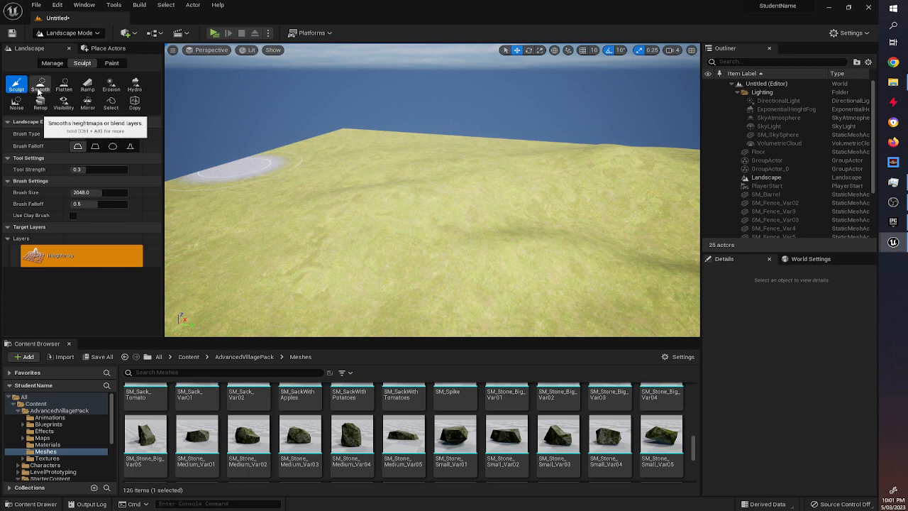
Flatten parts of the raised terrain away from the cottage with the Flatten tool
click(40, 85)
click(64, 85)
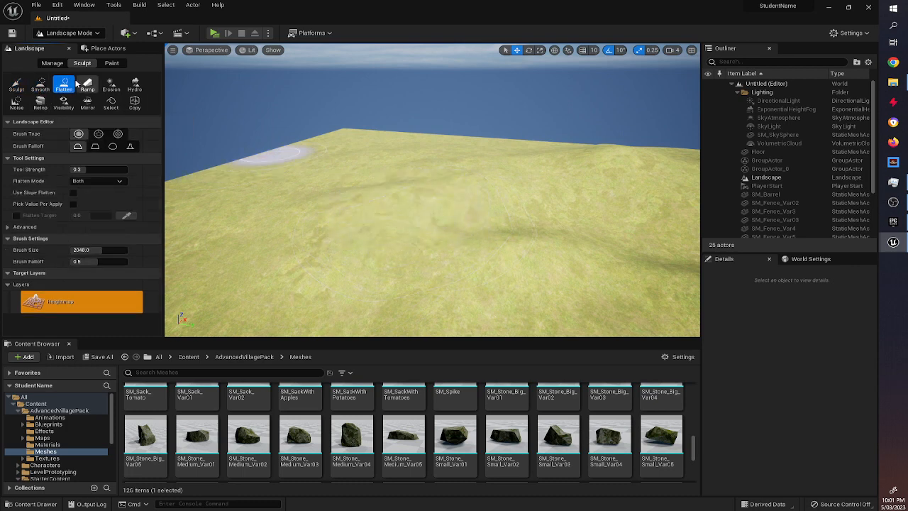
mouse_move(426, 201)
mouse_down()
mouse_move(480, 203)
mouse_move(399, 199)
mouse_move(454, 210)
mouse_up()
right_drag(560, 280, 638, 302)
key(w)
mouse_move(454, 210)
right_down()
mouse_move(425, 213)
mouse_move(496, 237)
mouse_move(491, 209)
right_up()
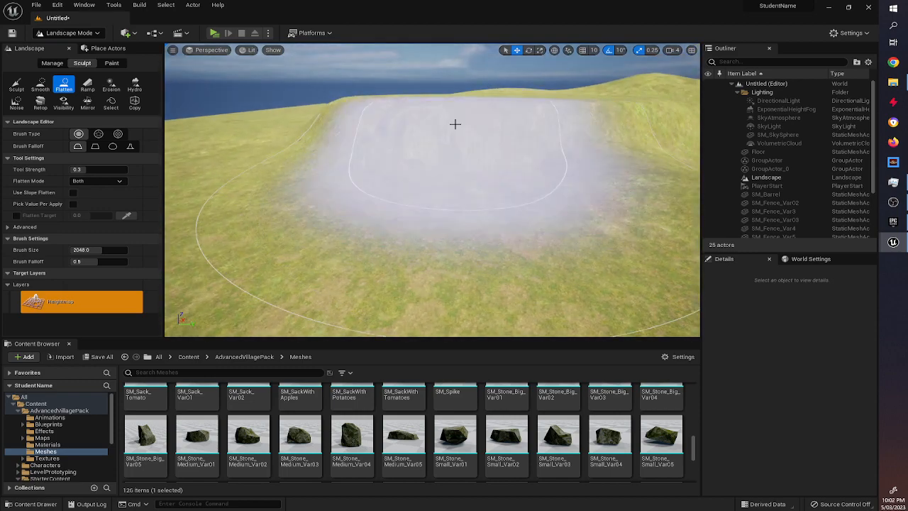
mouse_move(454, 123)
mouse_down()
mouse_move(508, 115)
mouse_move(423, 134)
mouse_up()
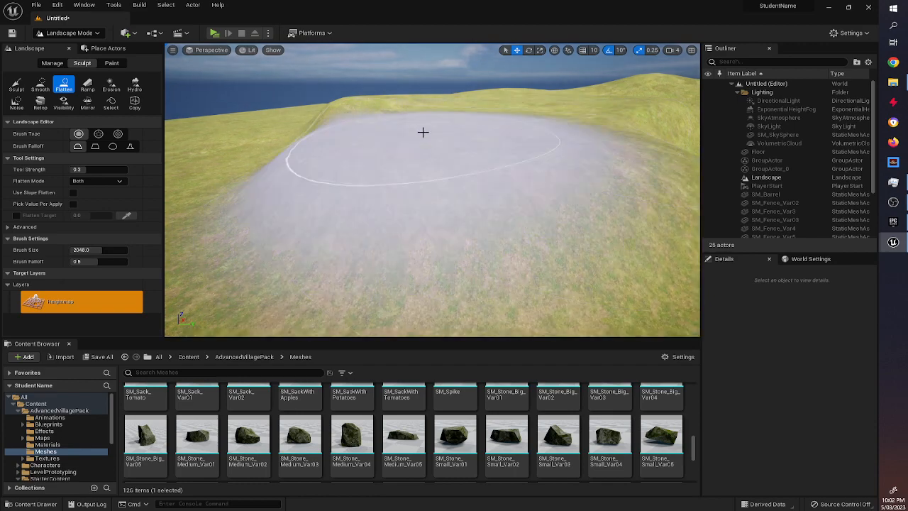
Smooth the slope beside the flattened terrain with the Smooth tool
click(40, 84)
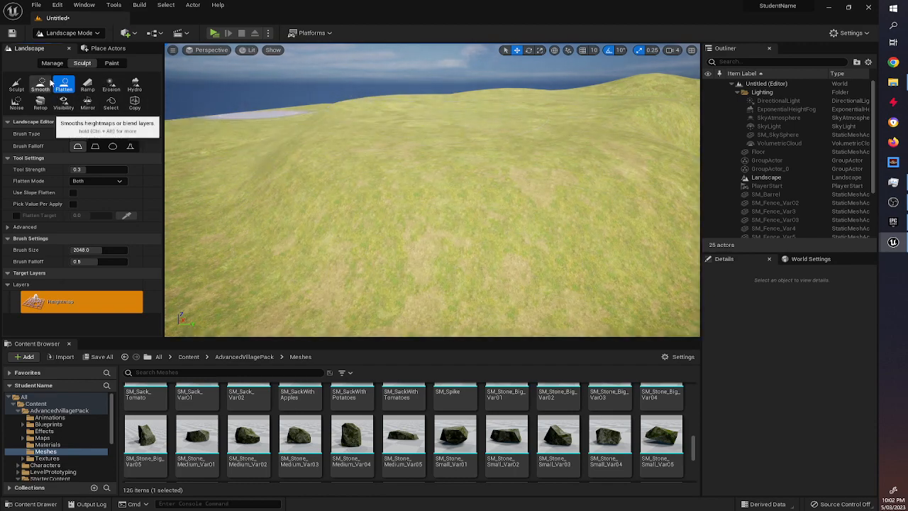
mouse_move(251, 142)
mouse_down()
mouse_move(284, 201)
mouse_move(273, 195)
mouse_up()
mouse_move(273, 196)
right_down()
mouse_move(440, 205)
mouse_move(451, 205)
mouse_move(447, 183)
right_up()
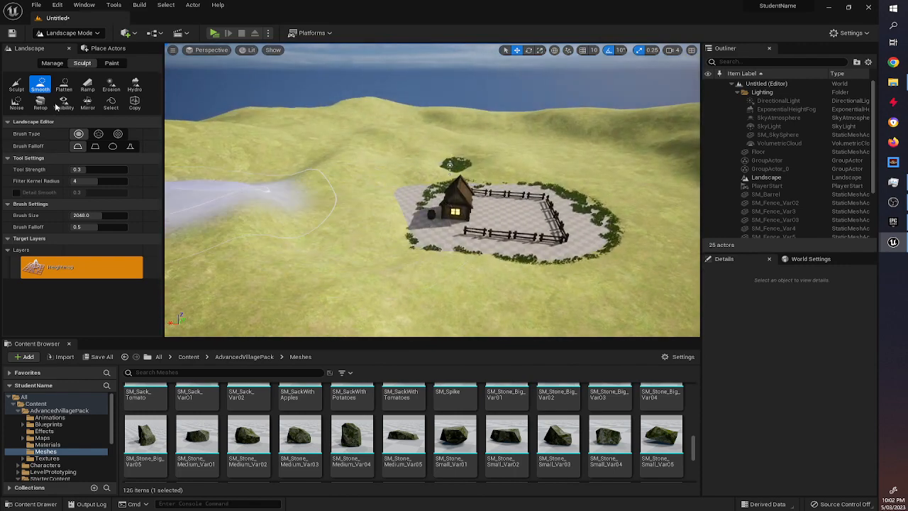
Build a ramp from the ground behind the cottage up to the hilltop with the Ramp tool and lower its foot
click(87, 84)
right_drag(606, 145, 680, 178)
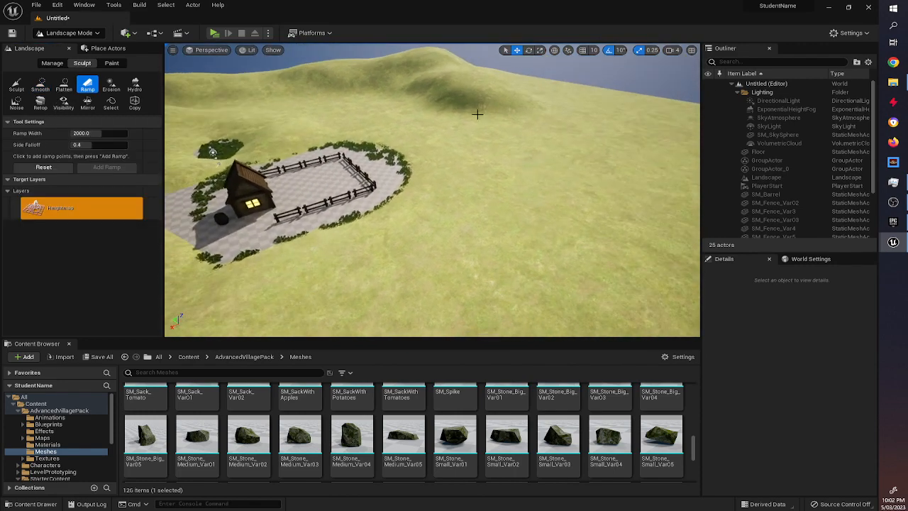
click(264, 132)
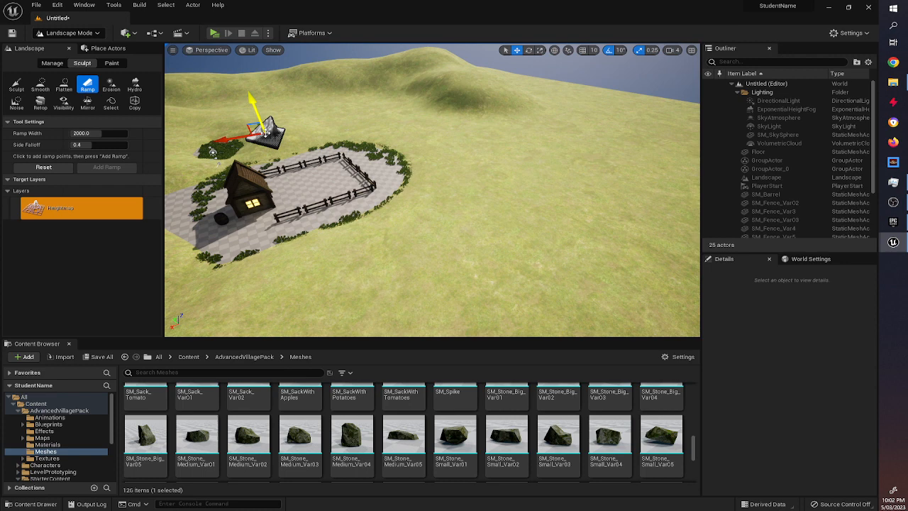
click(417, 58)
key(Return)
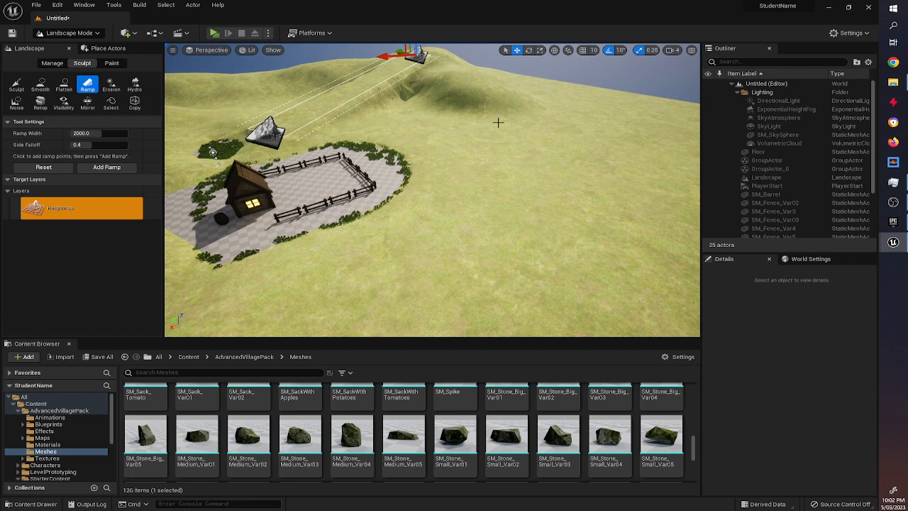
click(261, 125)
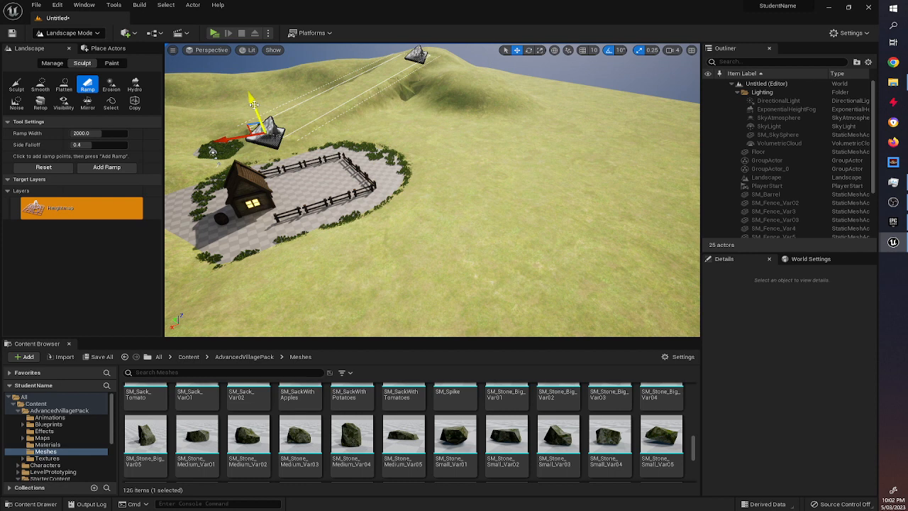
drag(254, 105, 254, 123)
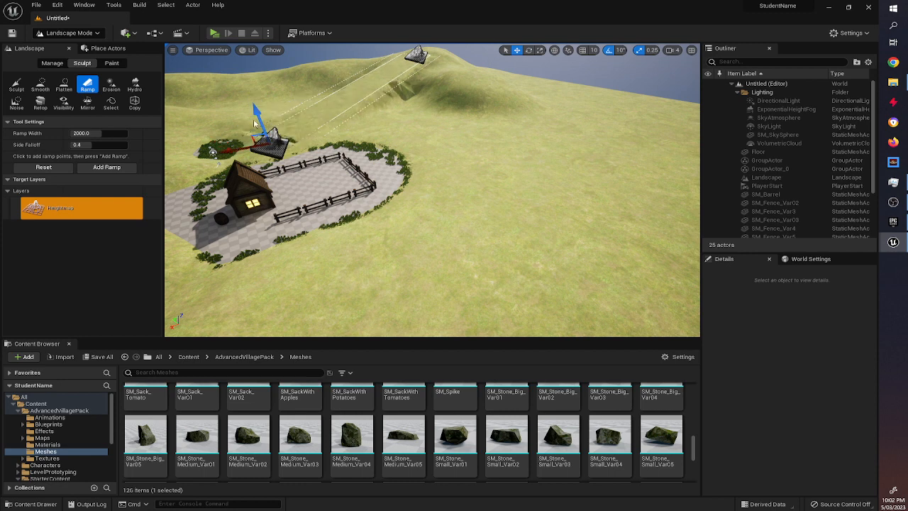
Erode the terrain beside and in front of the cottage with the Erosion tool
click(111, 87)
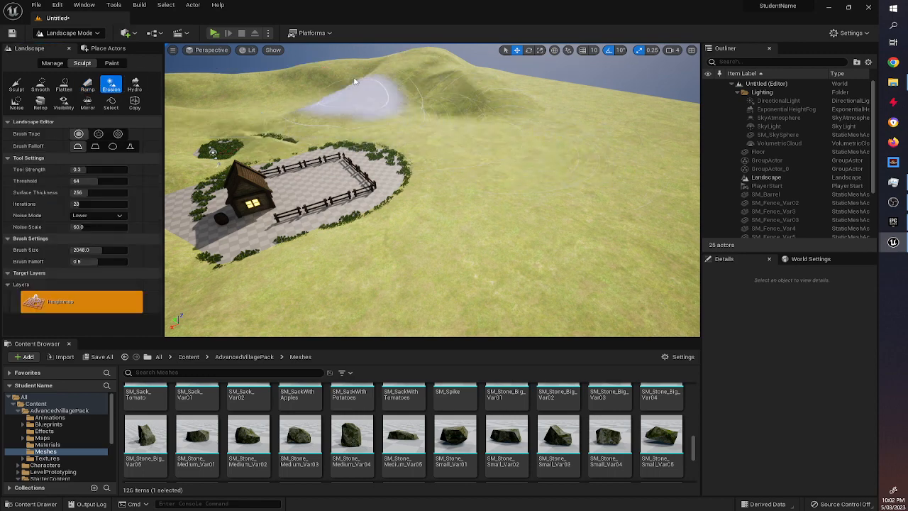
right_drag(367, 102, 369, 66)
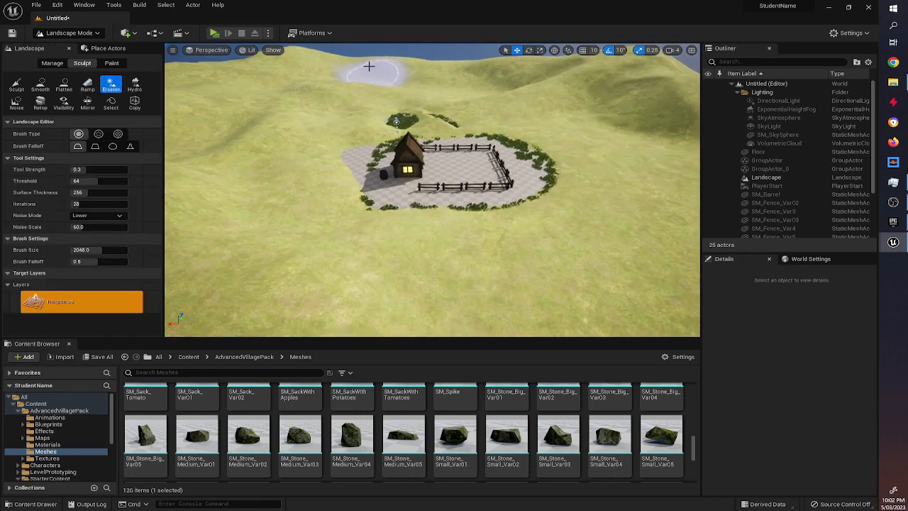
right_drag(209, 181, 170, 181)
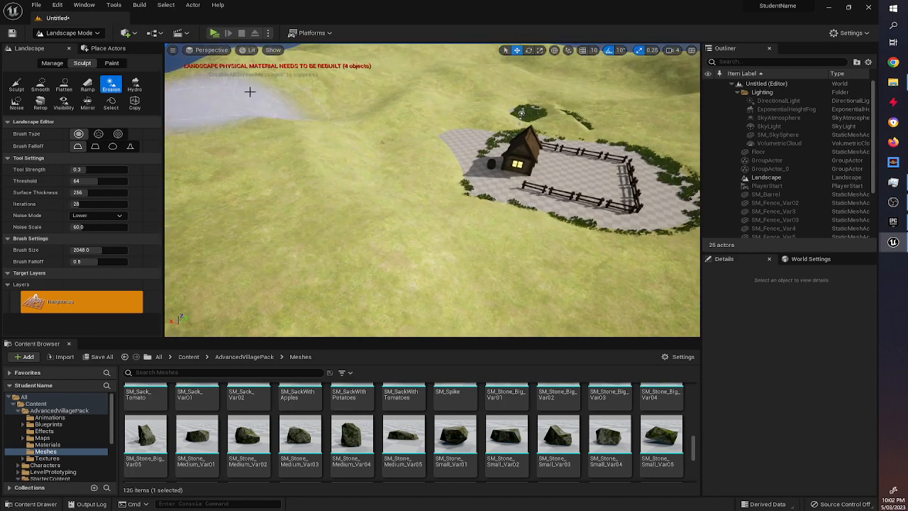
mouse_move(332, 50)
mouse_down()
mouse_move(255, 192)
mouse_move(353, 296)
mouse_move(455, 284)
mouse_up()
right_drag(455, 284, 504, 302)
mouse_move(454, 284)
mouse_down()
mouse_move(607, 263)
mouse_move(527, 274)
mouse_move(580, 289)
mouse_move(471, 284)
mouse_move(312, 248)
mouse_up()
Sculpt the terrain around the cottage, covering the grass in front of the fence and uncovering the grass behind it
click(16, 84)
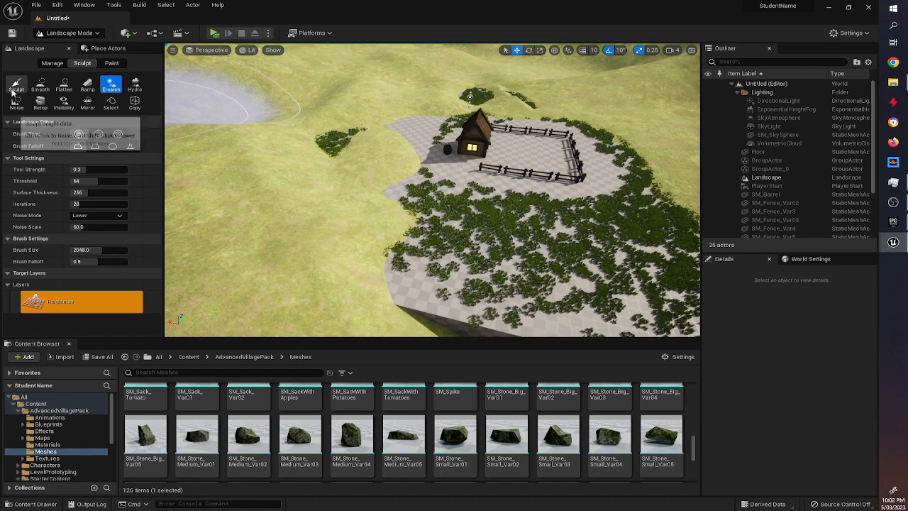
right_drag(312, 220, 392, 227)
mouse_move(387, 228)
mouse_down()
mouse_move(539, 236)
mouse_move(593, 199)
mouse_up()
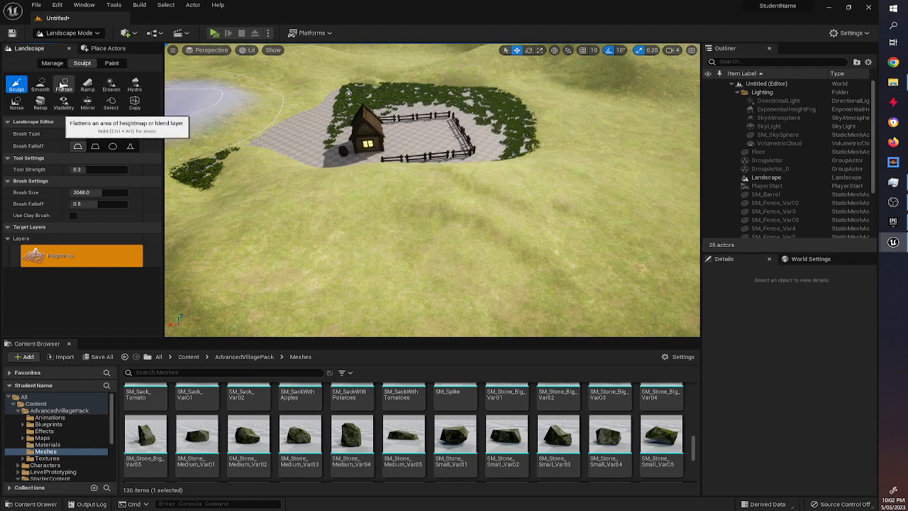
Flatten the terrain around the cottage until the floor and grass are exposed, and enable a flatten target of 0.0
click(64, 85)
mouse_move(367, 170)
mouse_down()
mouse_move(405, 132)
mouse_move(334, 113)
mouse_move(405, 127)
mouse_move(365, 146)
mouse_move(508, 148)
mouse_move(308, 92)
mouse_move(223, 186)
mouse_move(533, 188)
mouse_move(416, 227)
mouse_move(113, 227)
mouse_up()
right_drag(269, 202, 199, 198)
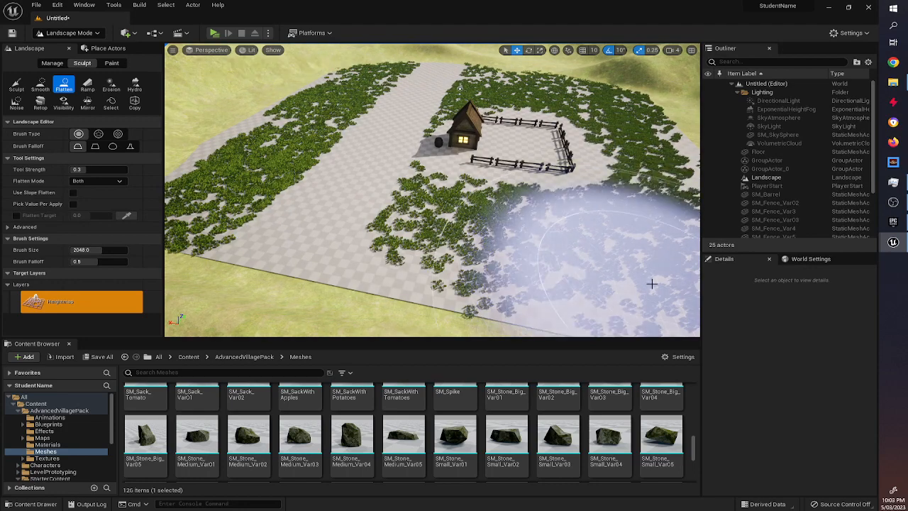
right_drag(650, 281, 694, 262)
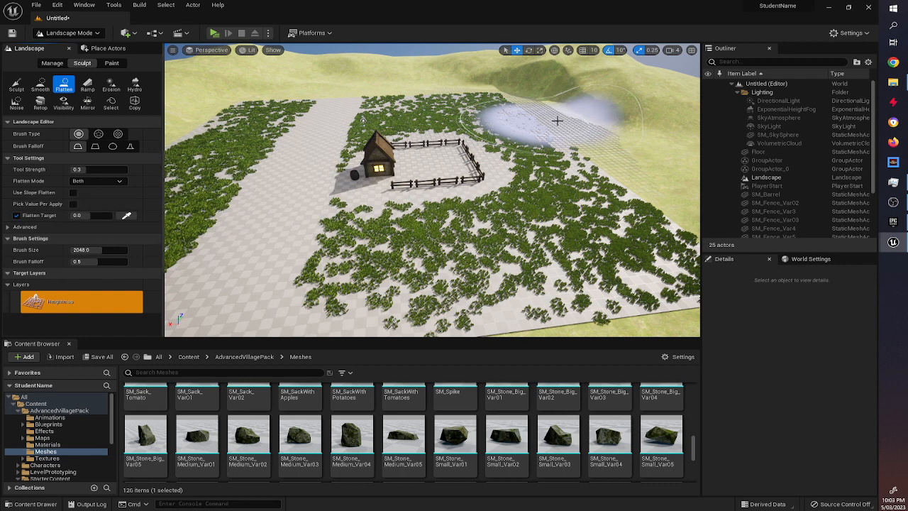
Undo the flatten stroke beside the fence and level the landscape around the cottage so that it covers the floor
mouse_move(558, 122)
mouse_down()
mouse_move(582, 126)
mouse_move(597, 170)
mouse_up()
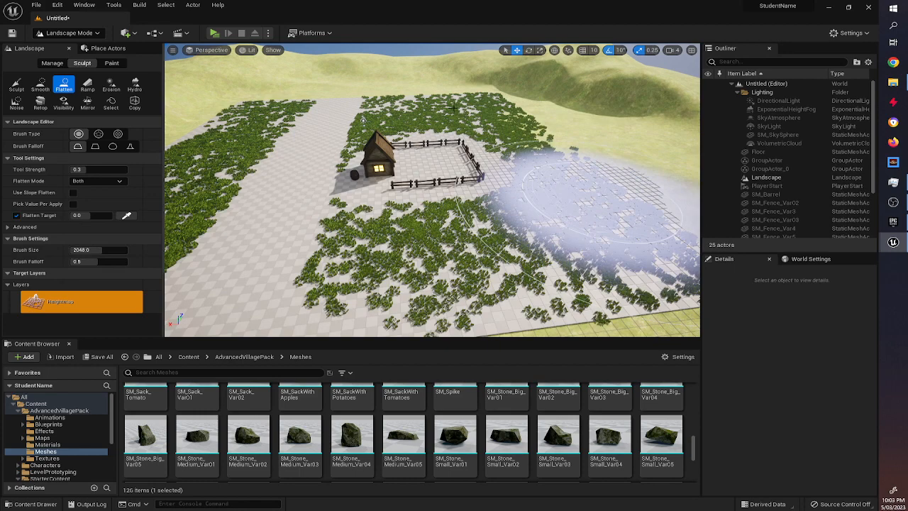
key(ctrl+z)
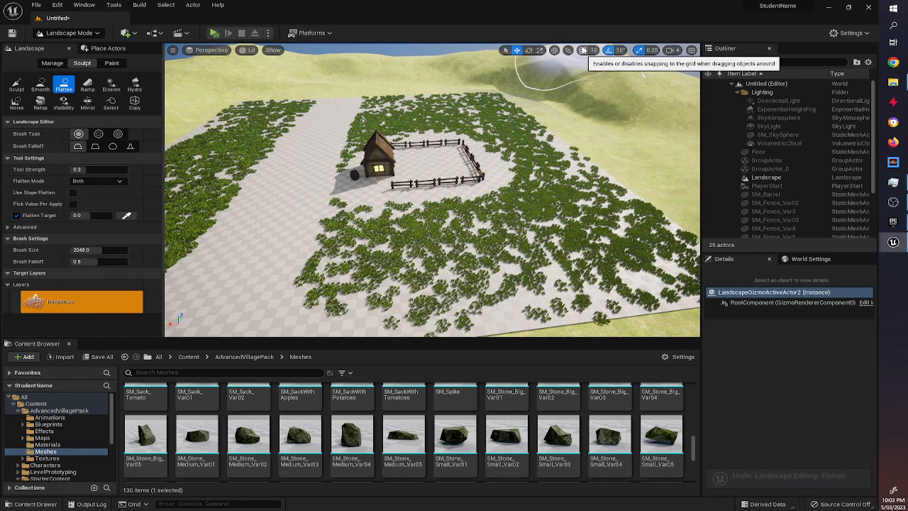
right_drag(284, 170, 316, 150)
right_drag(340, 202, 287, 207)
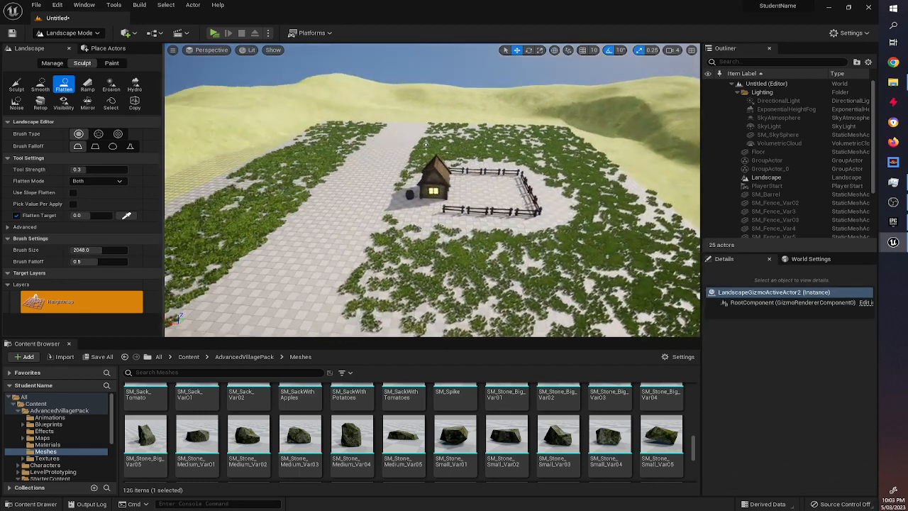
key(d)
mouse_move(394, 192)
right_down()
mouse_move(403, 205)
mouse_move(405, 175)
right_up()
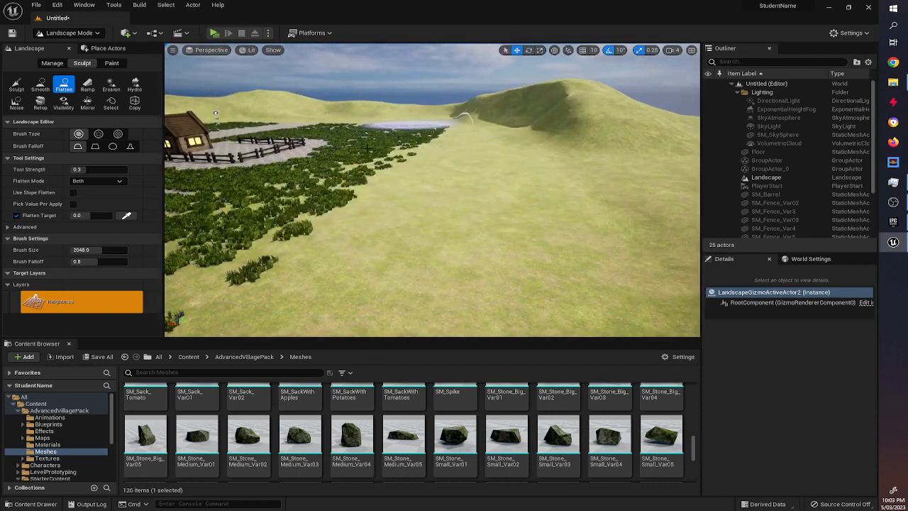
key(s)
mouse_move(237, 211)
right_down()
mouse_move(247, 130)
mouse_move(375, 200)
right_up()
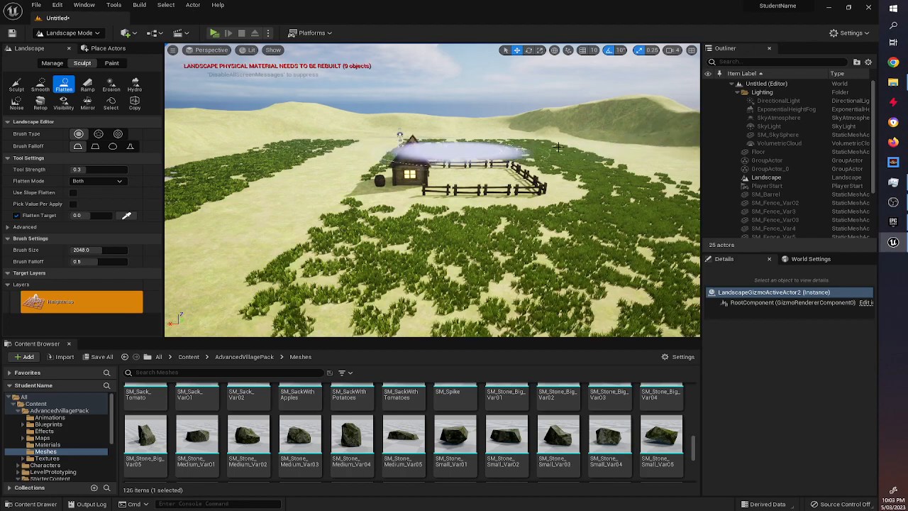
mouse_move(208, 181)
right_down()
mouse_move(364, 239)
mouse_move(383, 269)
mouse_move(446, 178)
mouse_move(515, 135)
mouse_move(468, 146)
right_up()
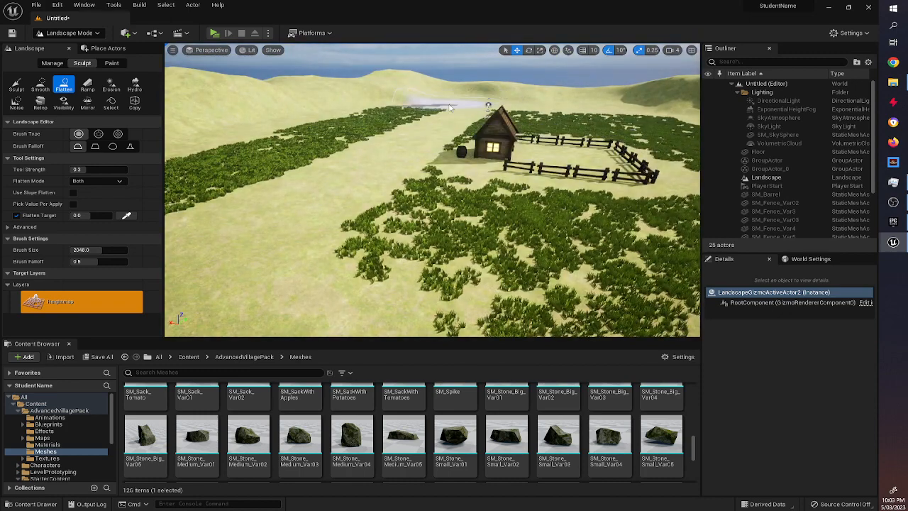
mouse_move(448, 107)
right_down()
mouse_move(465, 118)
mouse_move(469, 138)
mouse_move(454, 166)
mouse_move(563, 203)
right_up()
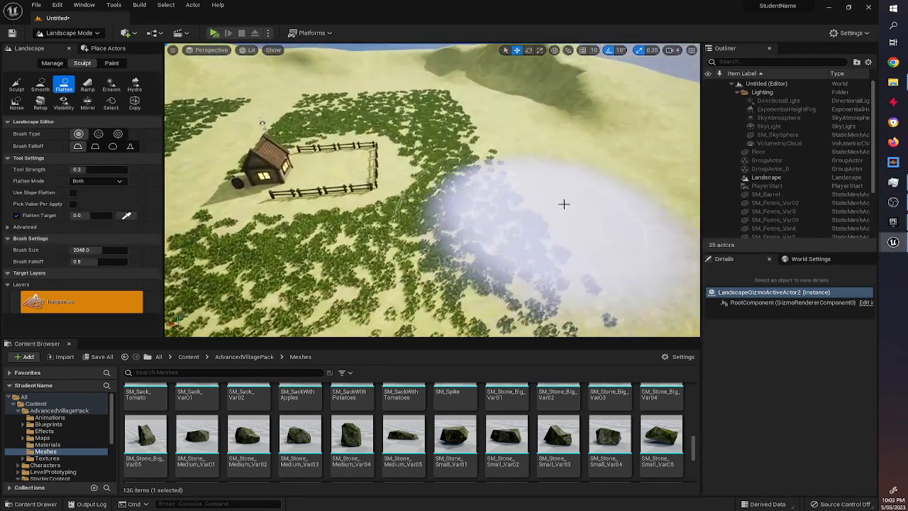
Switch to selection mode and lower the Floor actor beneath the landscape to a Z location of about -931
click(63, 33)
click(64, 46)
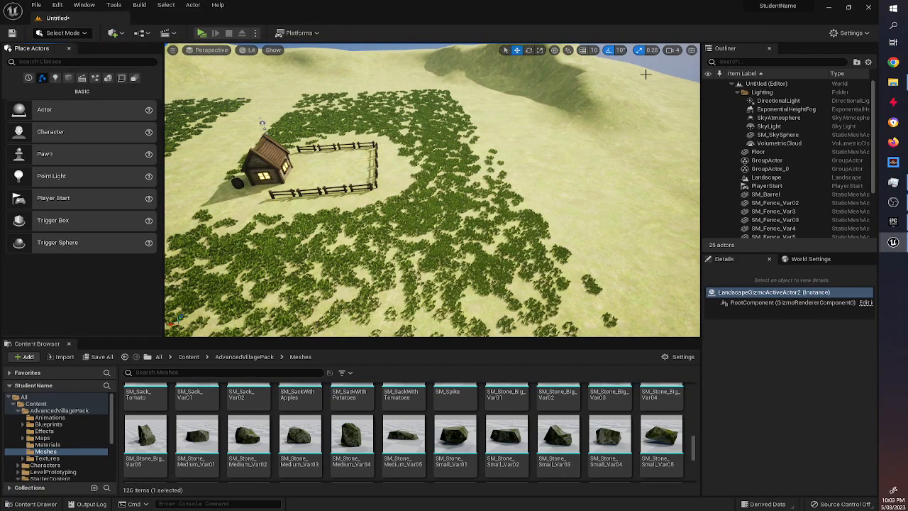
click(761, 153)
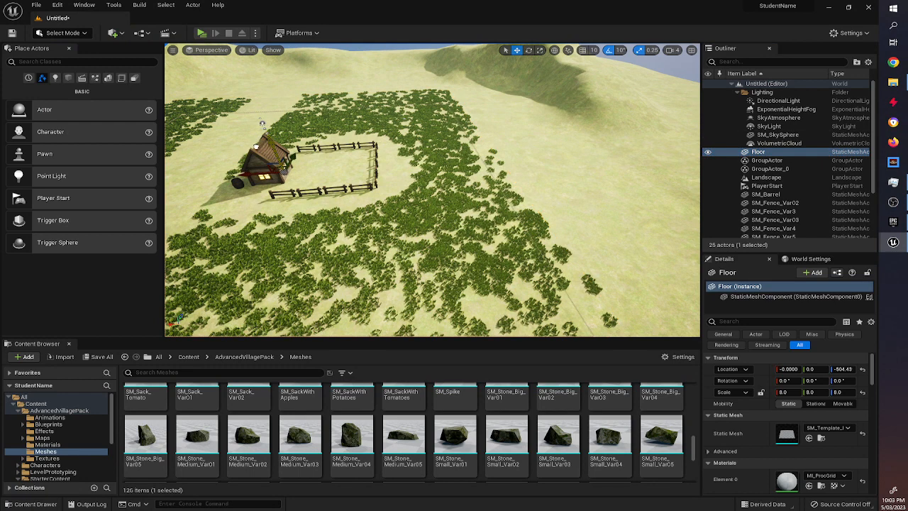
drag(256, 146, 257, 150)
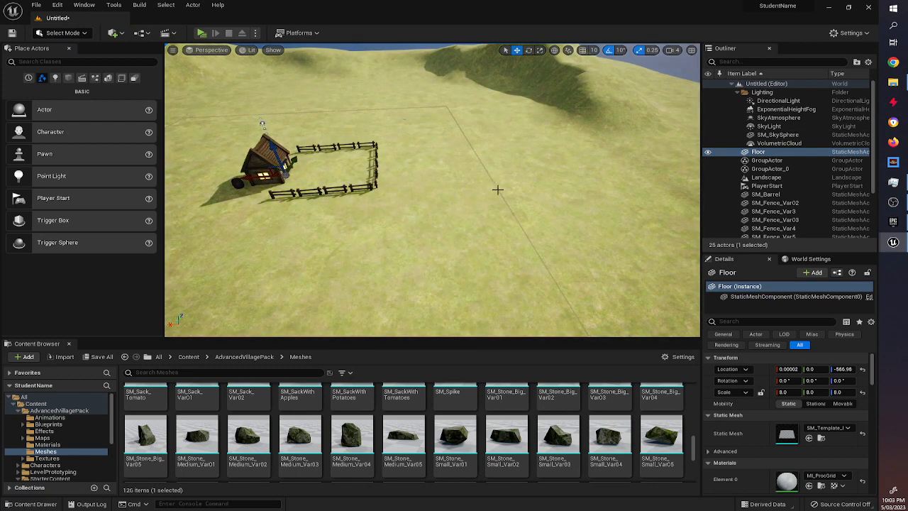
right_drag(498, 190, 440, 150)
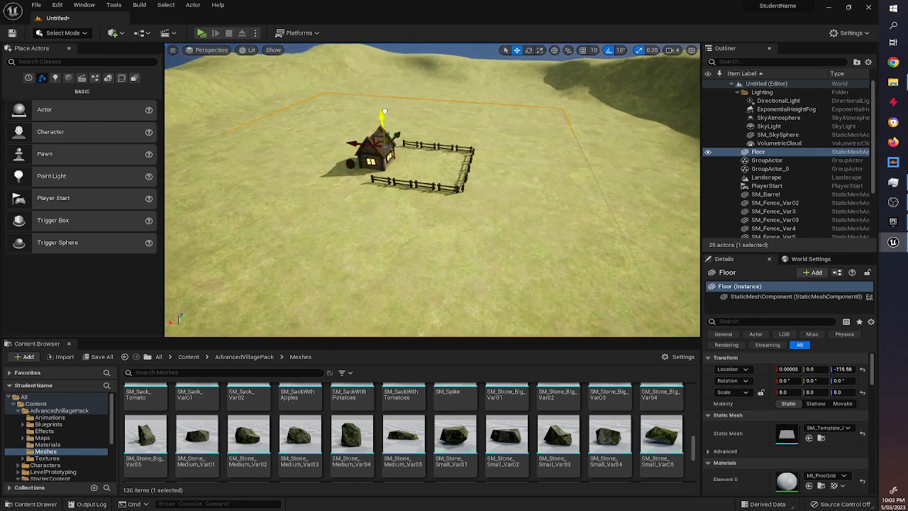
drag(379, 114, 381, 117)
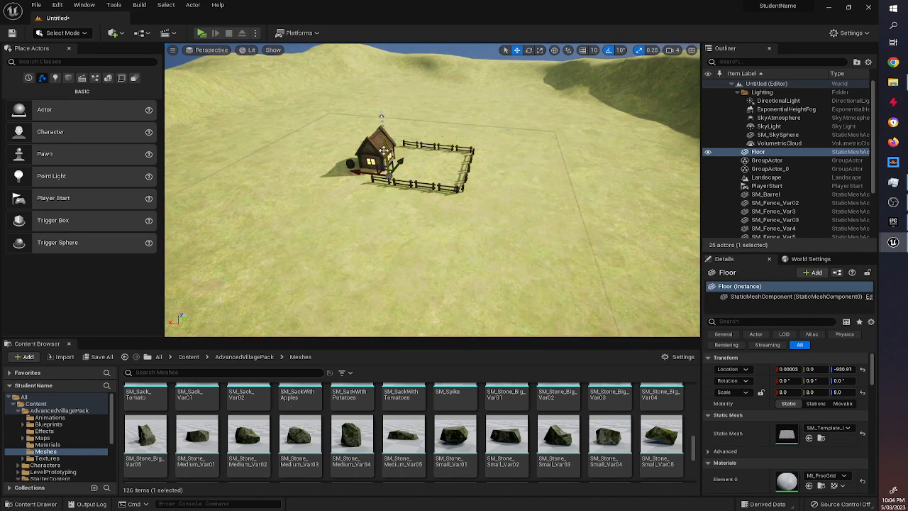
Paint grass foliage over the open ground beside the cottage in Foliage mode
click(426, 104)
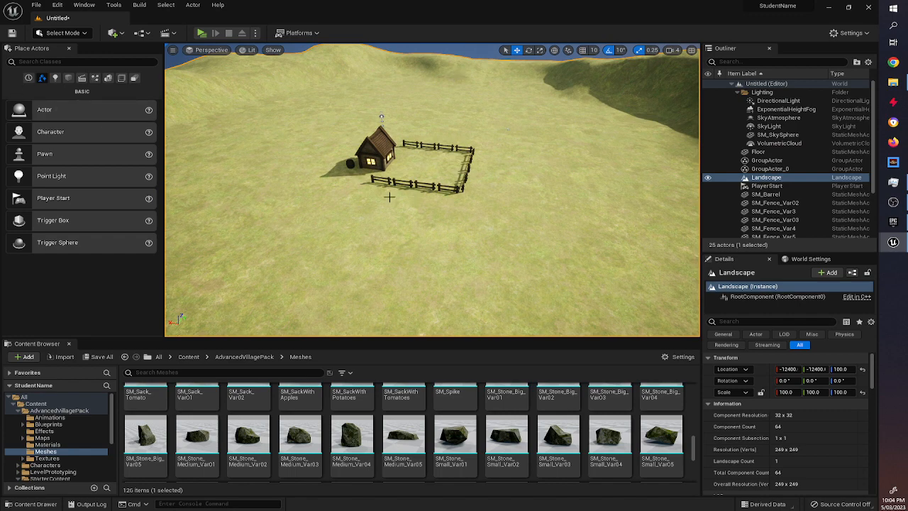
key(w)
right_drag(426, 104, 472, 262)
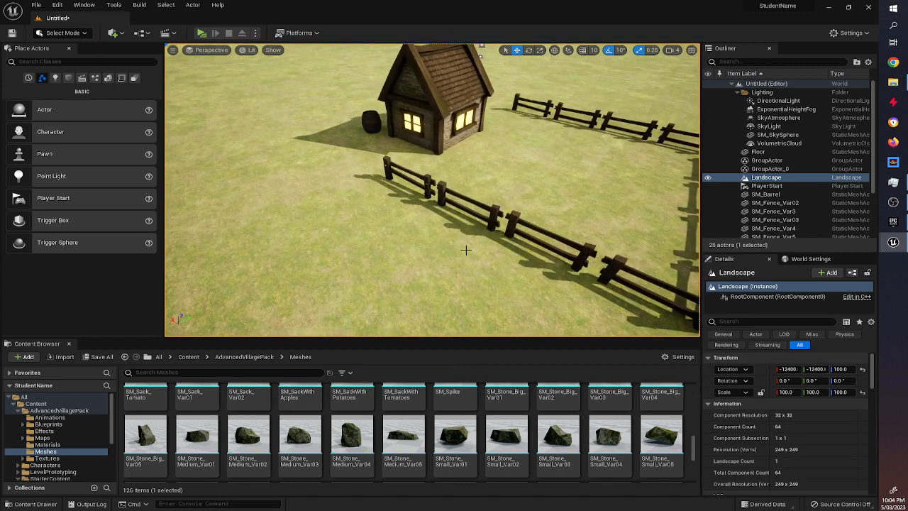
click(70, 33)
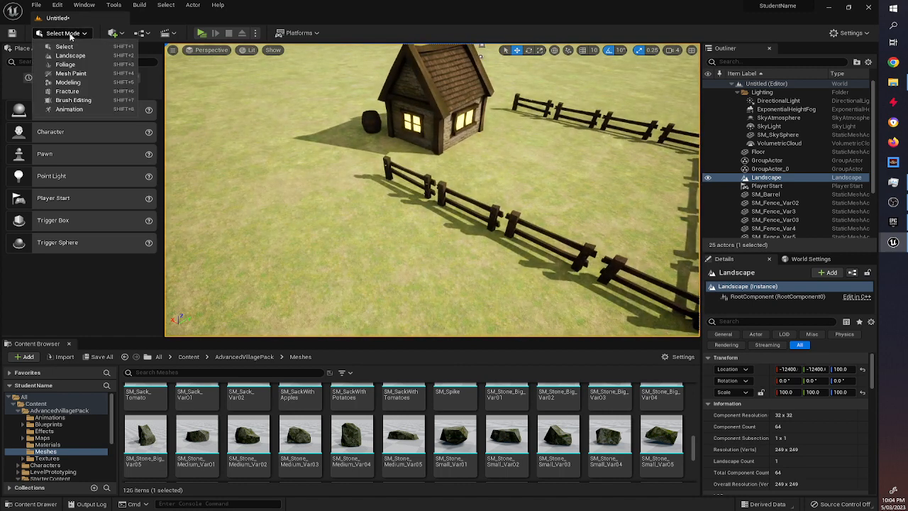
click(64, 64)
right_drag(267, 130, 283, 135)
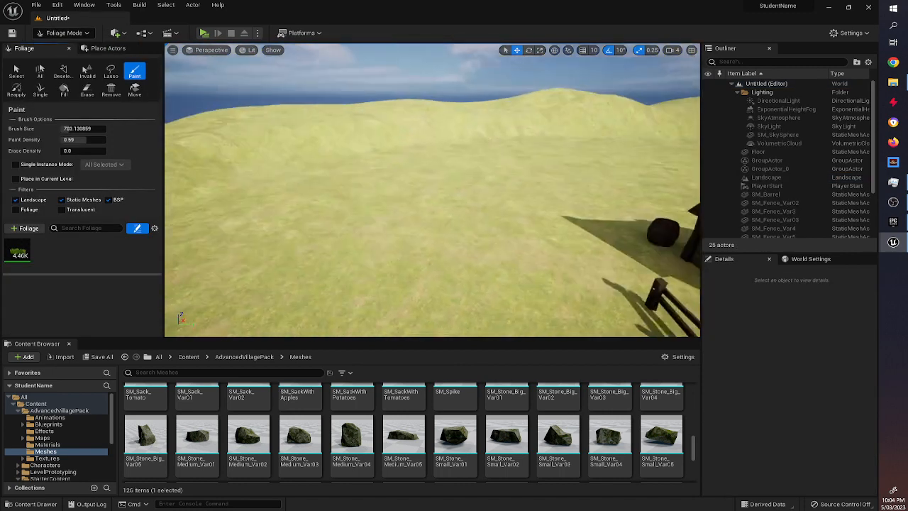
mouse_move(376, 163)
mouse_down()
mouse_move(465, 137)
mouse_move(586, 160)
mouse_move(534, 152)
mouse_move(274, 172)
mouse_move(552, 169)
mouse_move(255, 253)
mouse_move(344, 284)
mouse_move(234, 241)
mouse_up()
Add the meshes SM_Stone_Medium_Var03, SM_Stone_Small_Var01, SM_GrassPatch_Var03 and SM_GrassPatch_Var02 to the foliage types
drag(319, 445, 92, 284)
drag(452, 432, 85, 284)
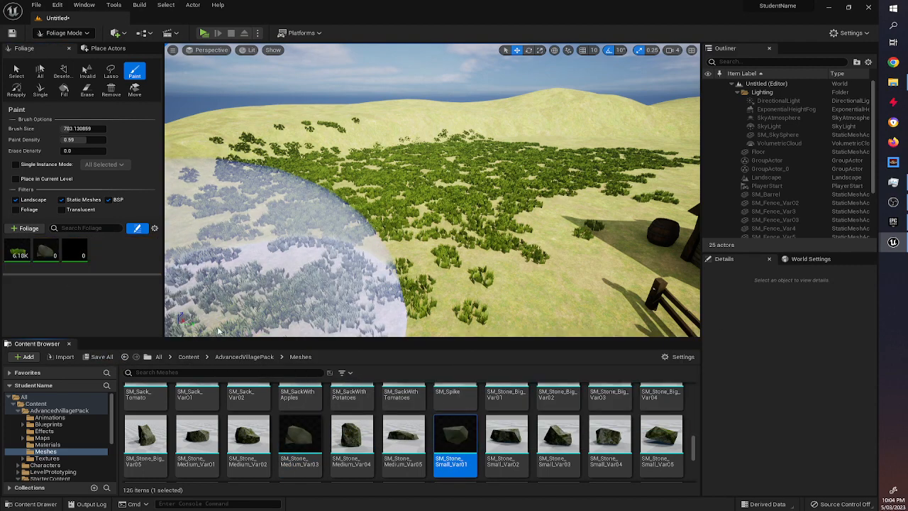
scroll(425, 438, up, 1)
scroll(425, 438, down, 5)
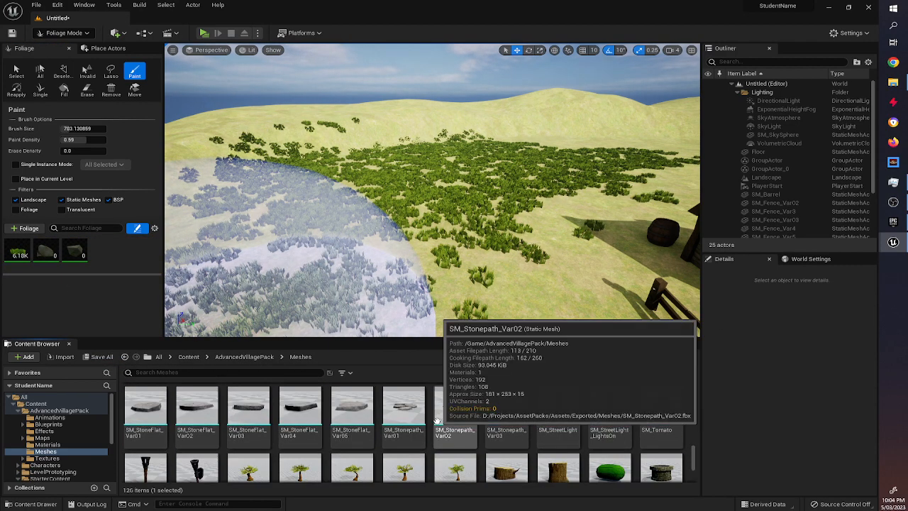
scroll(432, 447, up, 5)
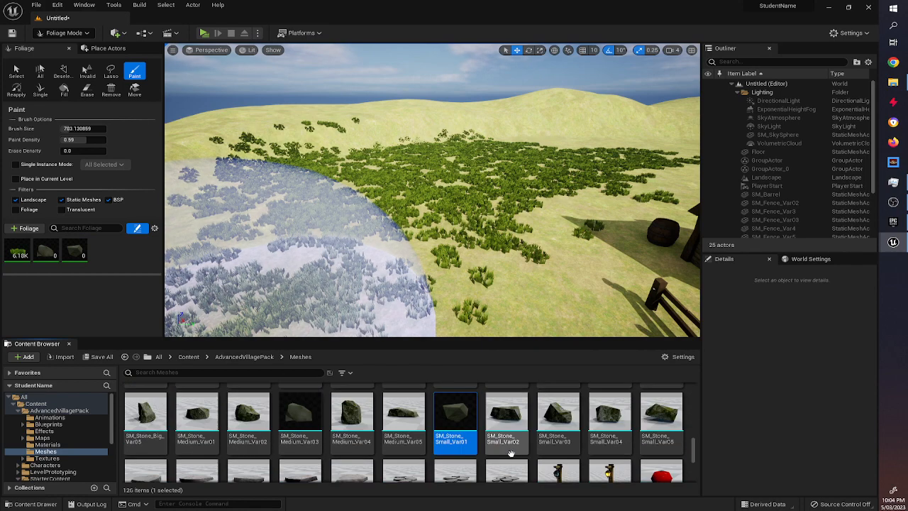
scroll(542, 450, up, 5)
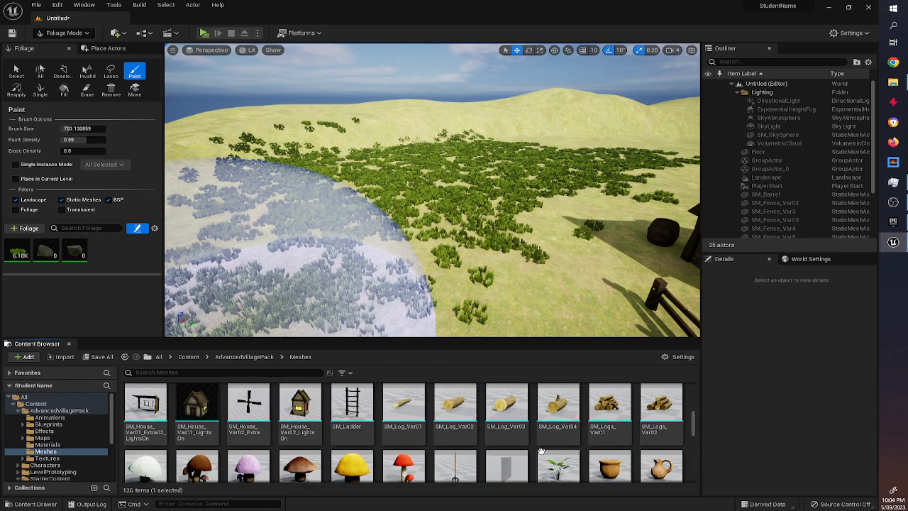
scroll(542, 450, up, 1)
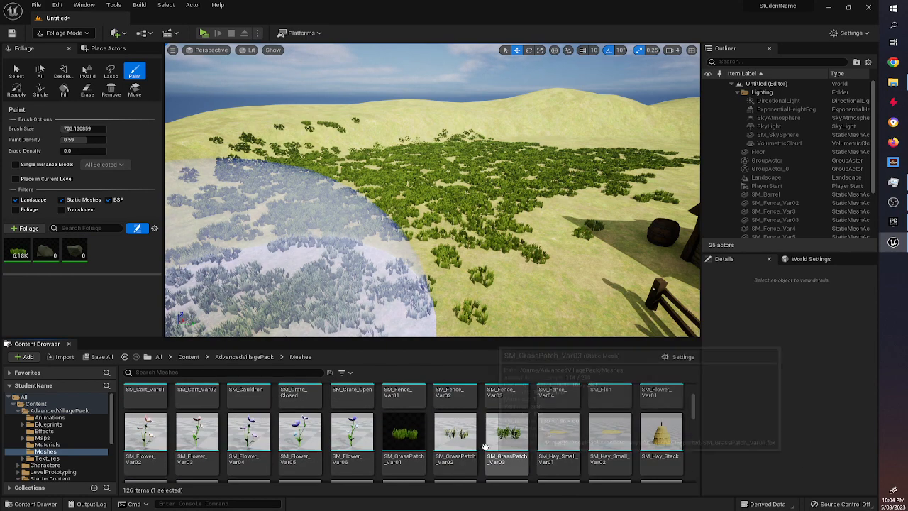
drag(506, 432, 113, 255)
drag(455, 433, 107, 255)
Paint a mix of stones and grass patches at the edge of the painted grass area
right_drag(294, 234, 294, 234)
mouse_move(294, 234)
mouse_down()
mouse_move(389, 223)
mouse_move(517, 178)
mouse_move(289, 253)
mouse_move(430, 192)
mouse_move(425, 177)
mouse_move(466, 213)
mouse_move(433, 163)
mouse_up()
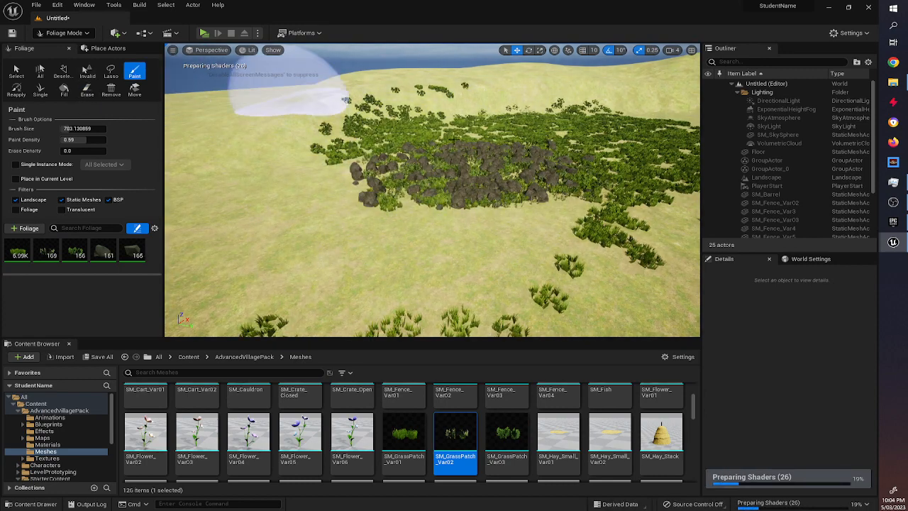
right_drag(263, 92, 253, 93)
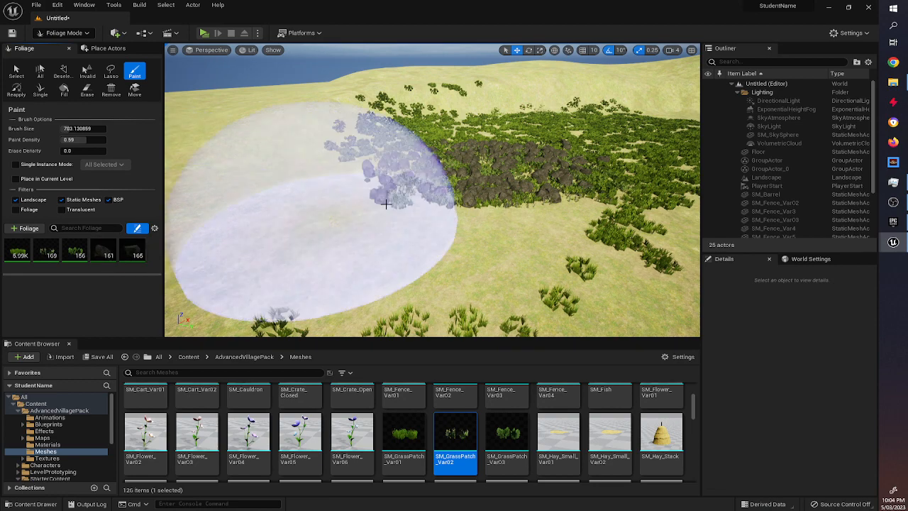
Paint more grass patches over the open ground, and erase all the stones together with the grass around them
mouse_move(314, 233)
mouse_down()
mouse_move(415, 203)
mouse_move(588, 173)
mouse_move(197, 225)
mouse_up()
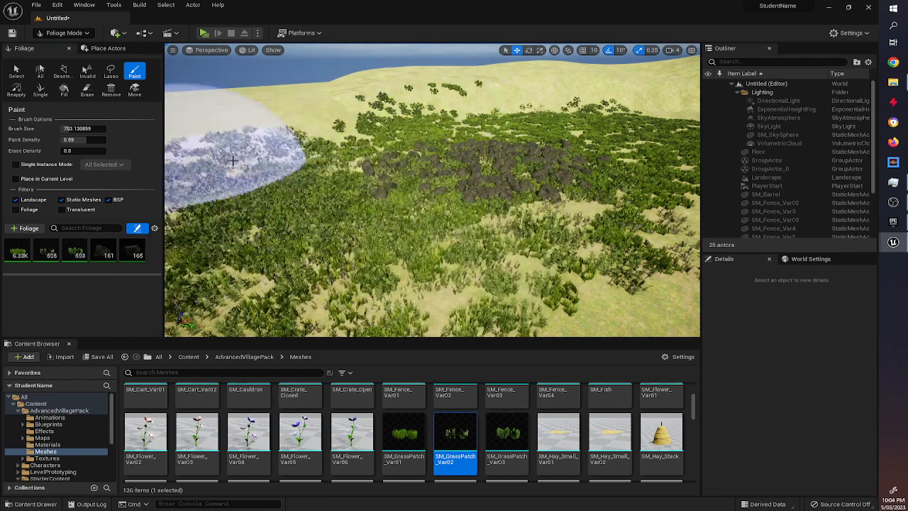
mouse_move(315, 151)
shift+mouse_down()
mouse_move(507, 173)
mouse_move(505, 181)
mouse_move(385, 162)
mouse_move(348, 172)
mouse_move(431, 151)
mouse_move(177, 212)
shift+mouse_up()
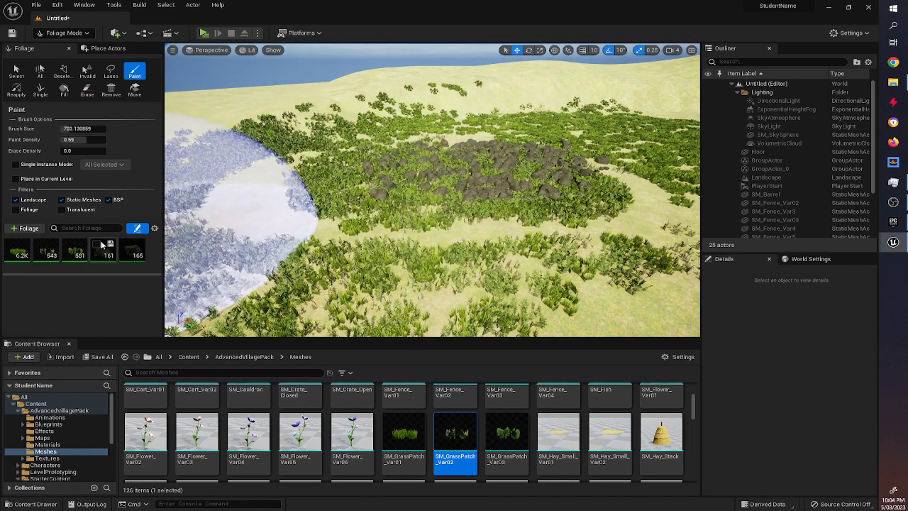
mouse_move(508, 154)
shift+mouse_down()
mouse_move(283, 152)
mouse_move(518, 170)
shift+mouse_up()
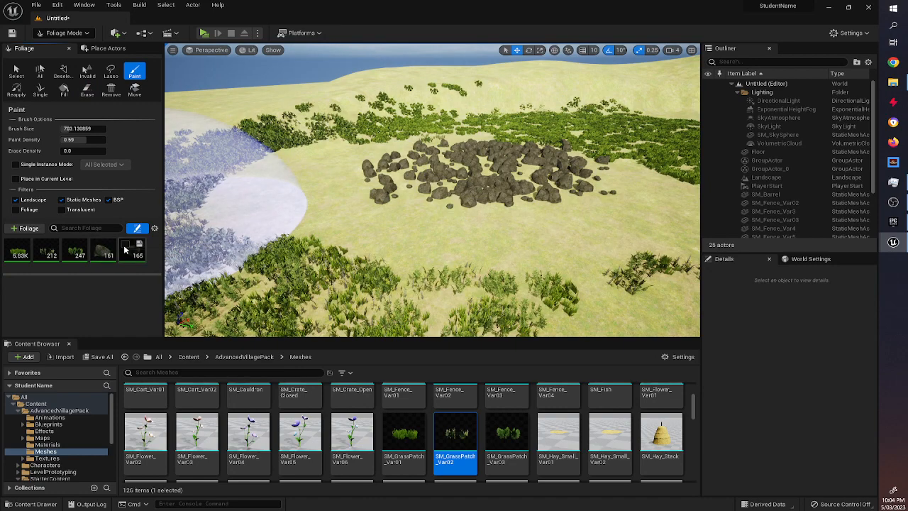
mouse_move(504, 227)
shift+mouse_down()
mouse_move(489, 192)
mouse_move(547, 176)
mouse_move(527, 152)
shift+mouse_up()
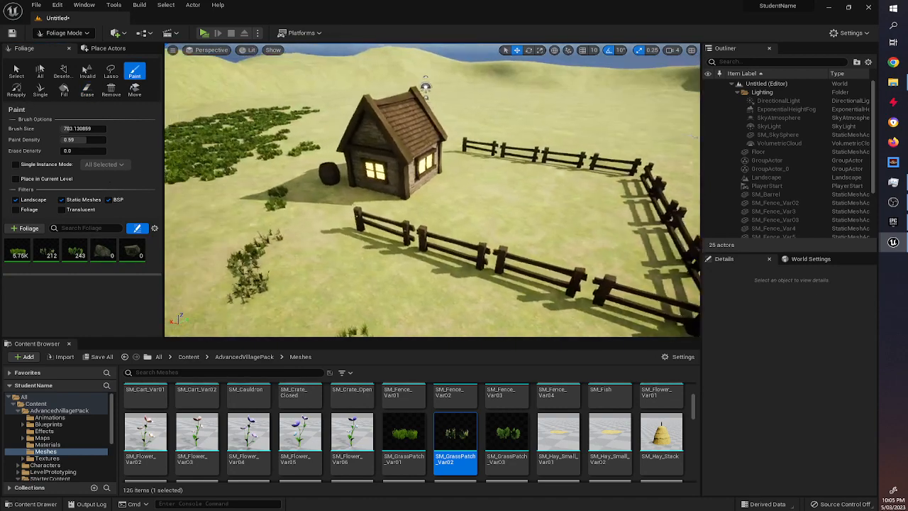
Switch to the Flatten sculpting tool in Landscape mode and try the alpha and pattern brush types, returning to the circular brush
right_drag(433, 190, 362, 239)
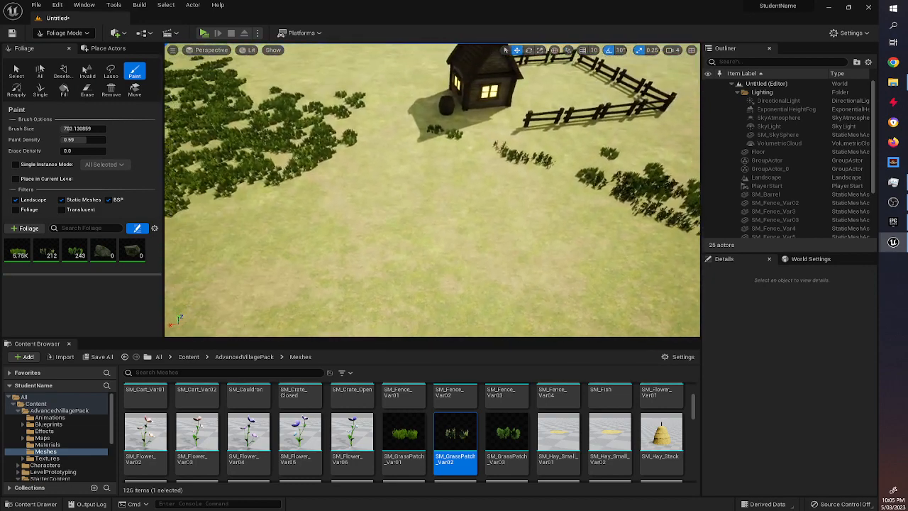
right_drag(319, 209, 317, 145)
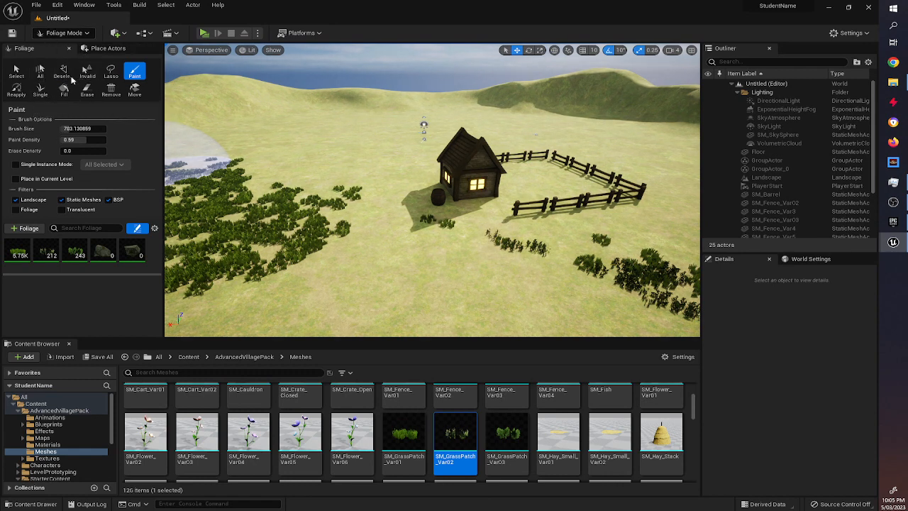
click(66, 32)
click(68, 55)
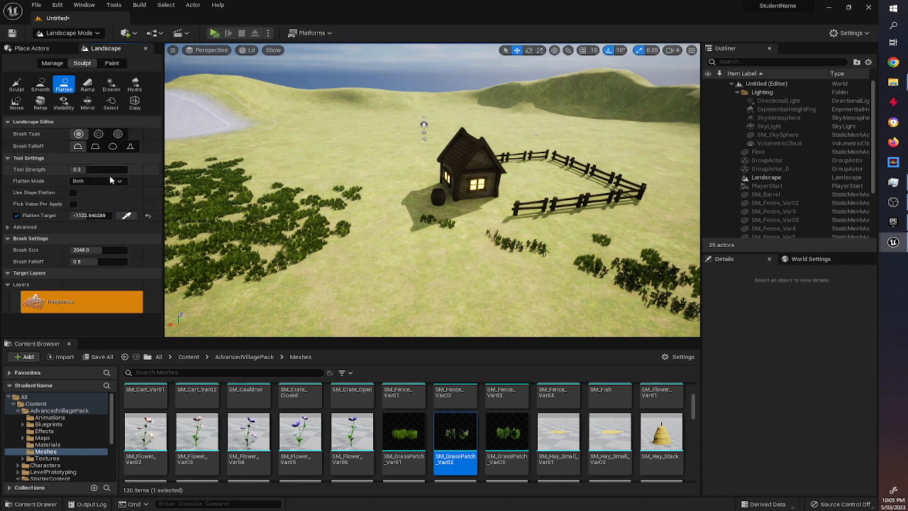
click(118, 134)
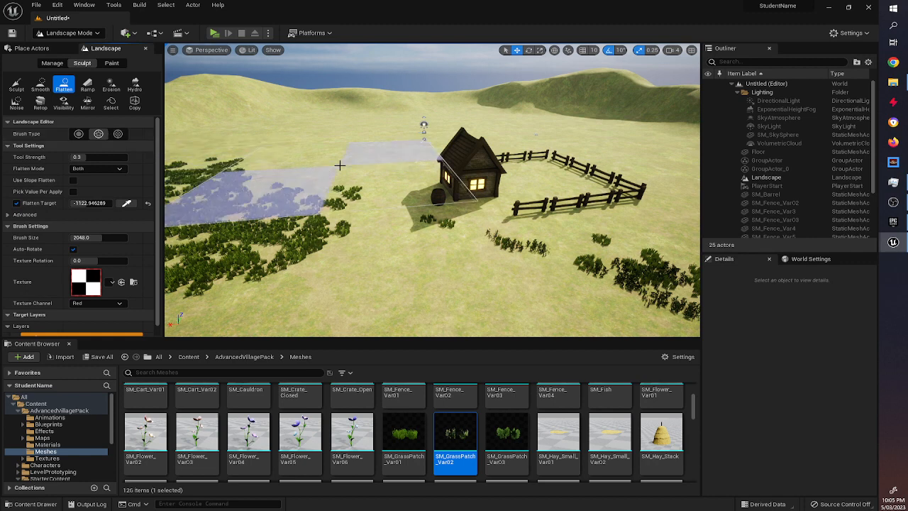
click(118, 135)
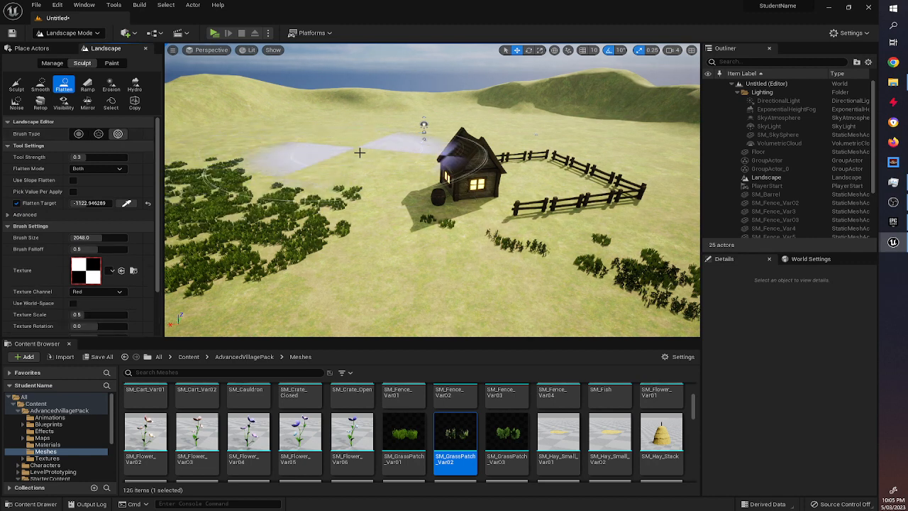
click(78, 134)
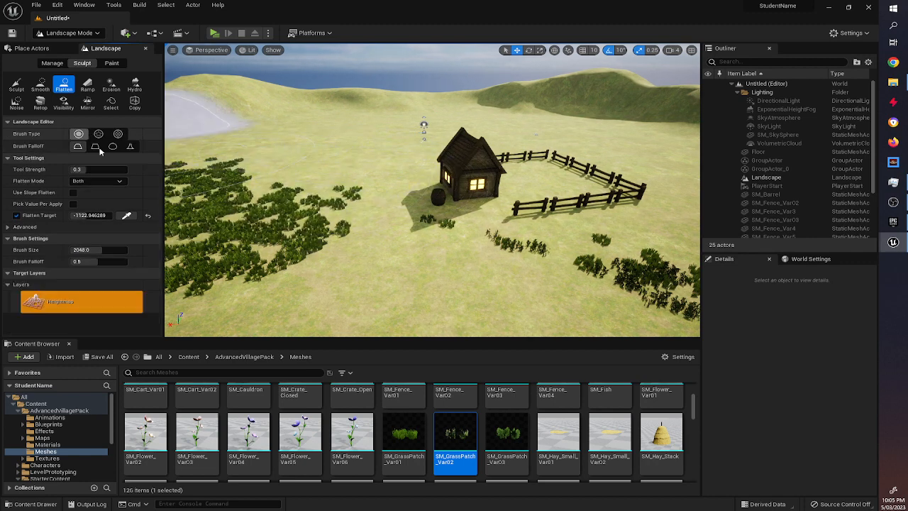
Give the circular Flatten brush a linear falloff, a brush size of about 775 and a falloff amount of about 0.05
click(93, 147)
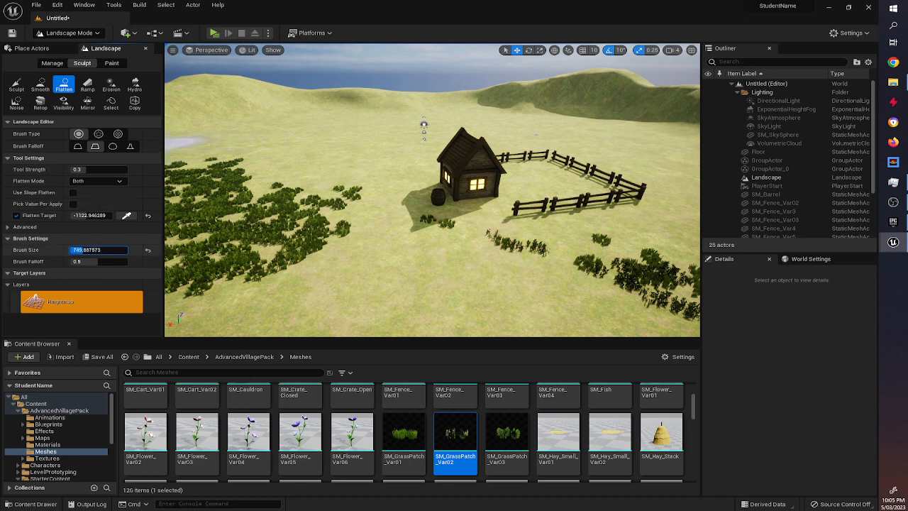
drag(83, 250, 81, 250)
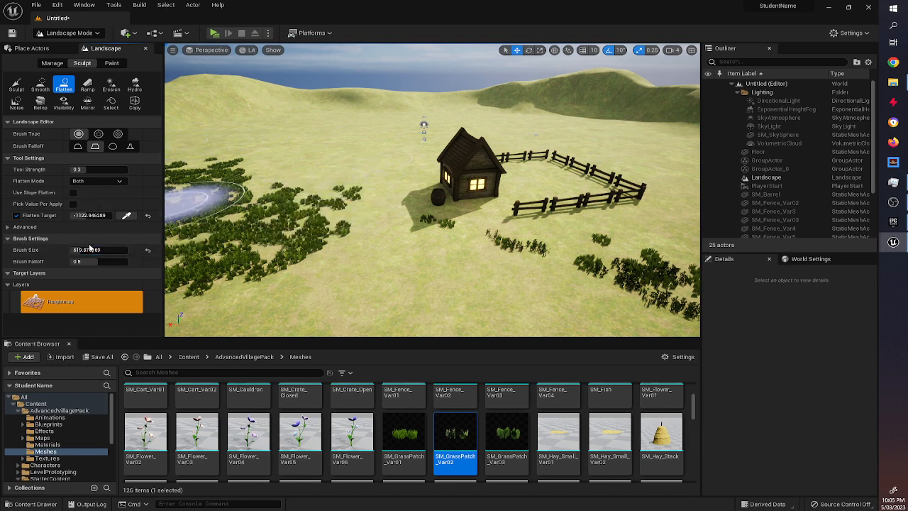
drag(83, 250, 88, 261)
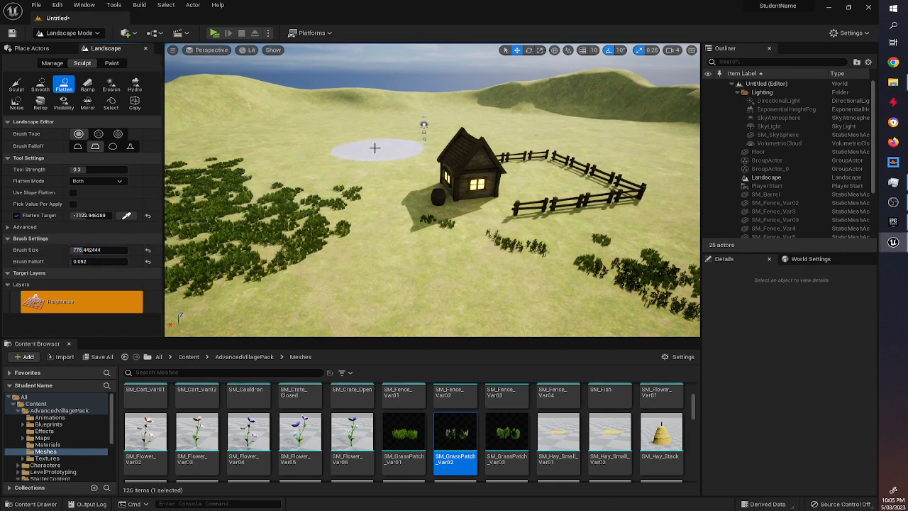
Try flattening strips beside the cottage, undoing the deep trench and testing flatten targets of 0.1 and -0.5
mouse_move(359, 150)
mouse_down()
mouse_move(351, 233)
mouse_move(340, 210)
mouse_move(298, 270)
mouse_move(205, 239)
mouse_up()
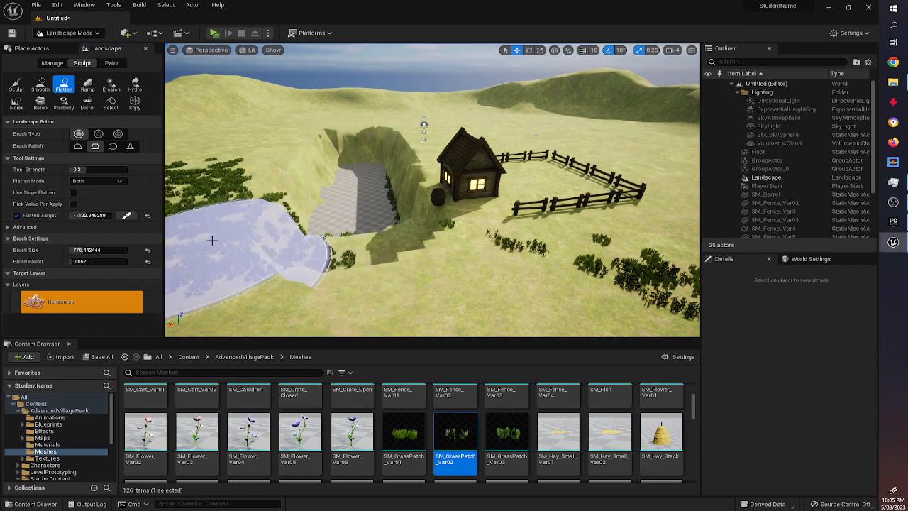
key(ctrl+z)
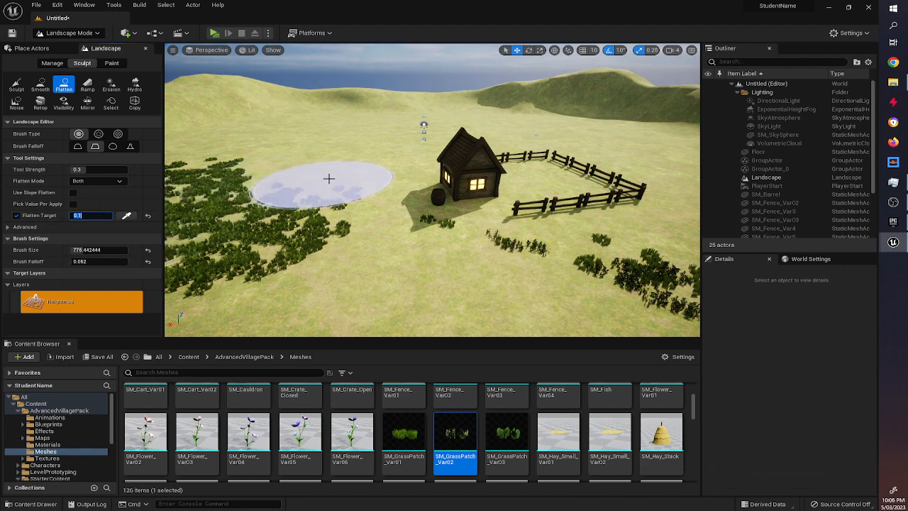
mouse_move(373, 190)
mouse_down()
mouse_move(388, 212)
mouse_move(368, 224)
mouse_move(350, 274)
mouse_up()
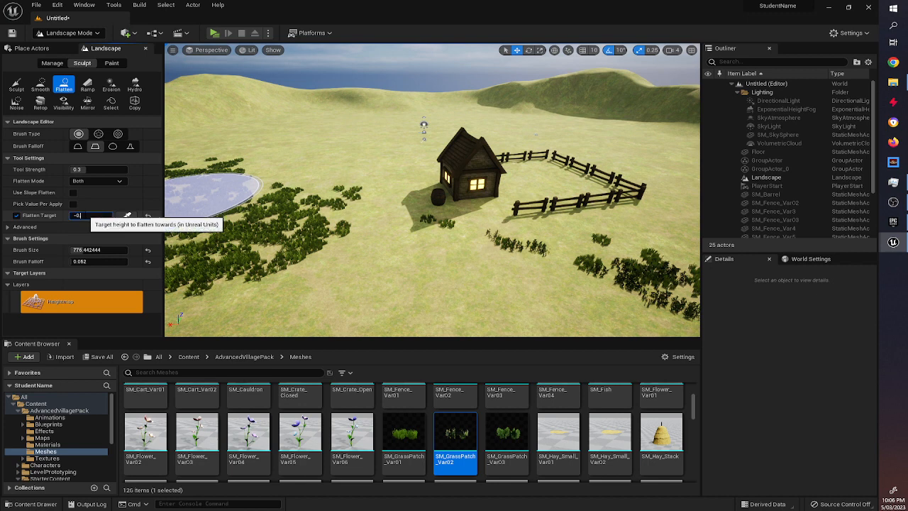
mouse_move(334, 210)
mouse_down()
mouse_move(345, 186)
mouse_move(331, 201)
mouse_move(362, 198)
mouse_move(370, 269)
mouse_move(361, 188)
mouse_move(349, 241)
mouse_move(344, 191)
mouse_move(213, 196)
mouse_up()
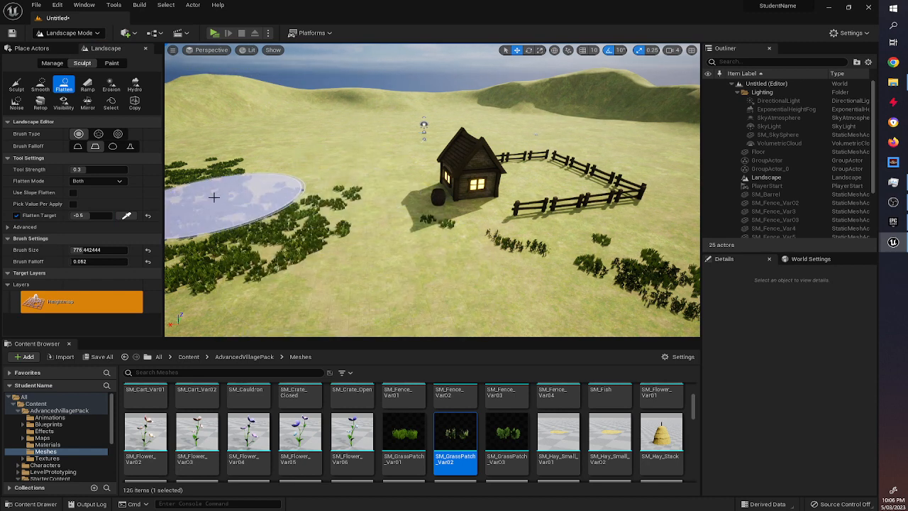
mouse_move(339, 192)
mouse_down()
mouse_move(362, 219)
mouse_move(356, 202)
mouse_up()
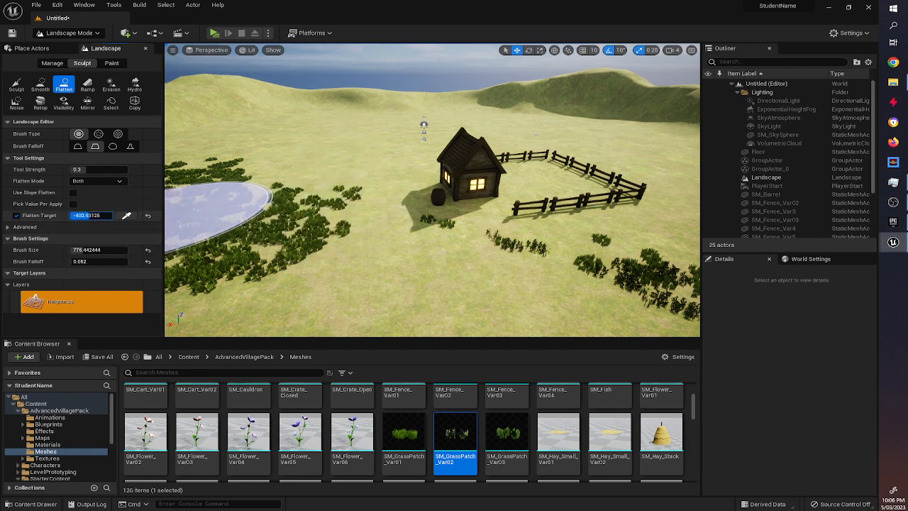
Set the flatten target to about -132.64 and flatten a shallow sunken path running past the cottage
drag(90, 216, 99, 215)
drag(363, 170, 359, 312)
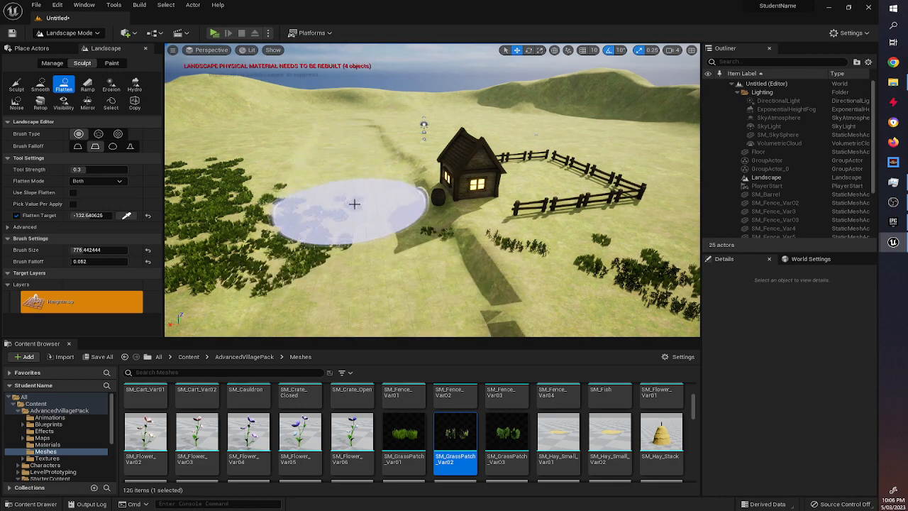
mouse_move(356, 171)
mouse_down()
mouse_move(378, 267)
mouse_move(381, 340)
mouse_up()
Switch to selection mode and move the cottage and barrel together away from the edge of the sunken path
mouse_move(326, 298)
right_down()
mouse_move(337, 310)
mouse_move(418, 312)
mouse_move(201, 309)
mouse_move(290, 316)
mouse_move(275, 316)
right_up()
key(w)
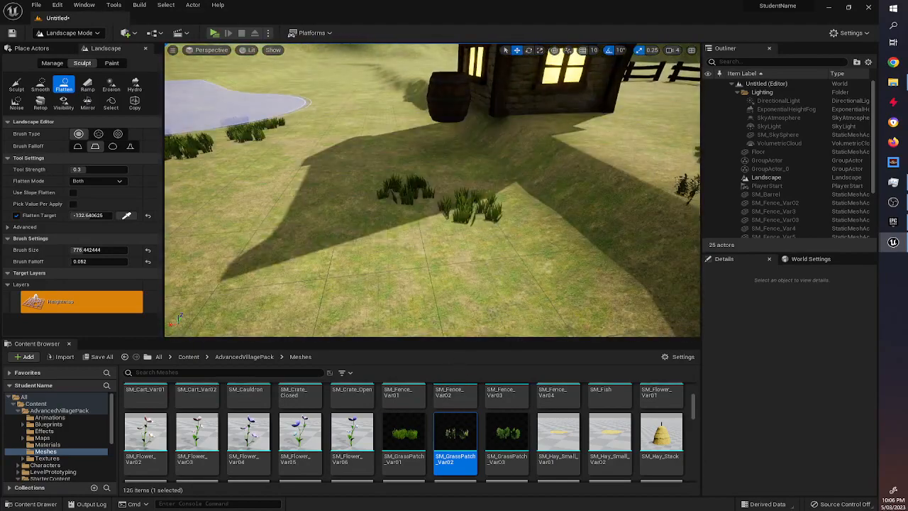
click(63, 34)
click(62, 47)
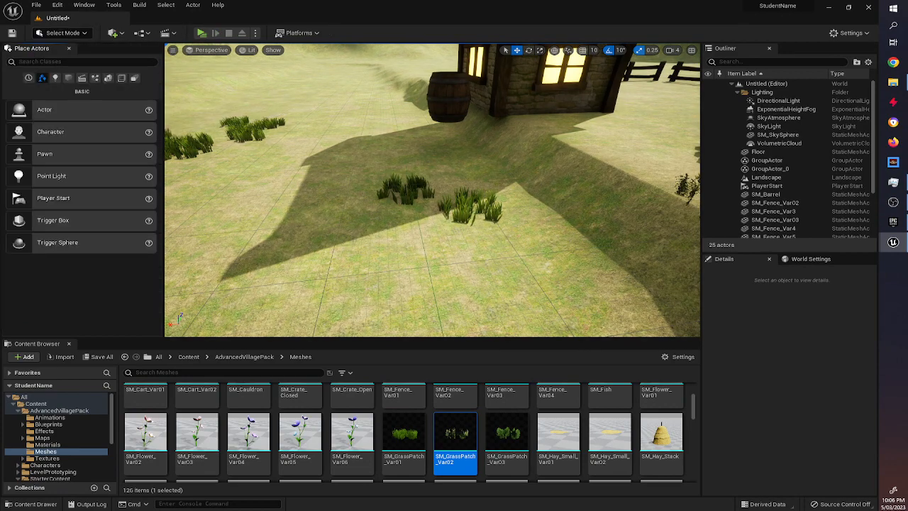
click(508, 94)
ctrl+click(451, 95)
drag(421, 119, 589, 112)
click(418, 140)
Return to Landscape mode with the Paint tool active and position the view over the sunken path beside the cottage
right_drag(418, 140, 547, 180)
right_drag(520, 218, 542, 234)
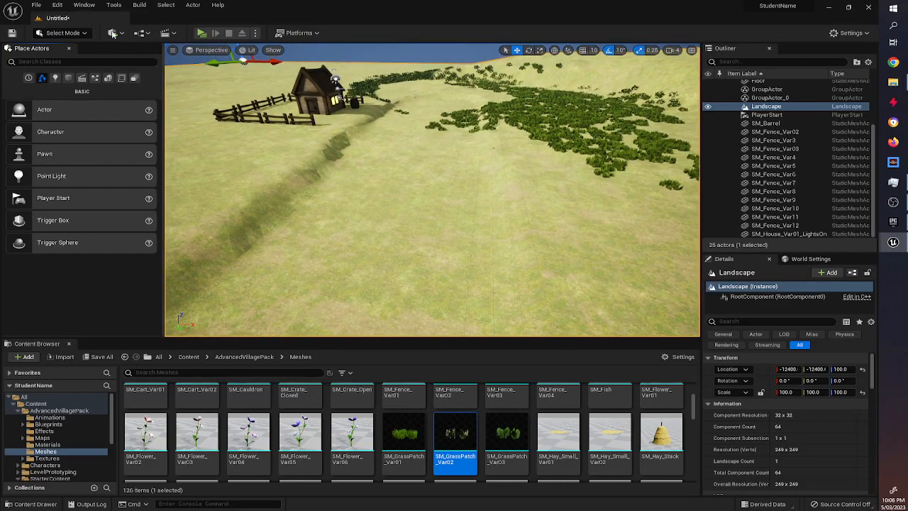
click(68, 33)
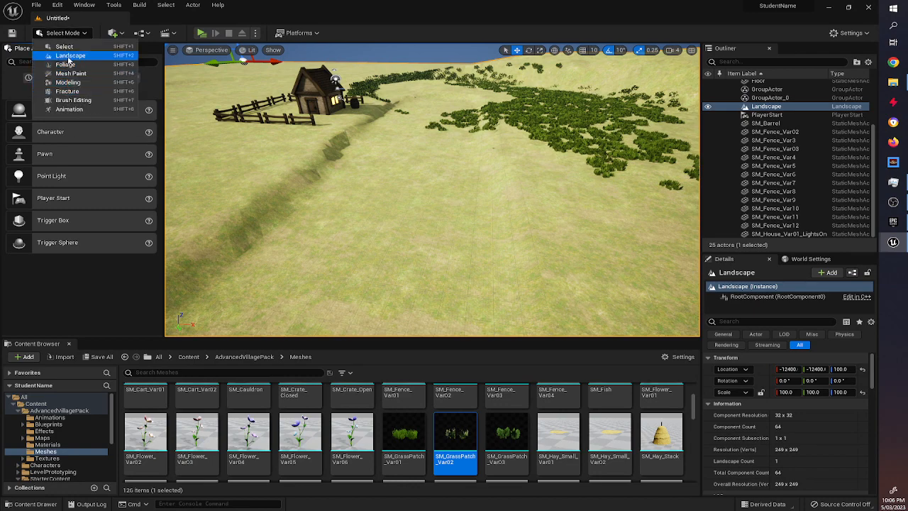
click(68, 56)
click(112, 63)
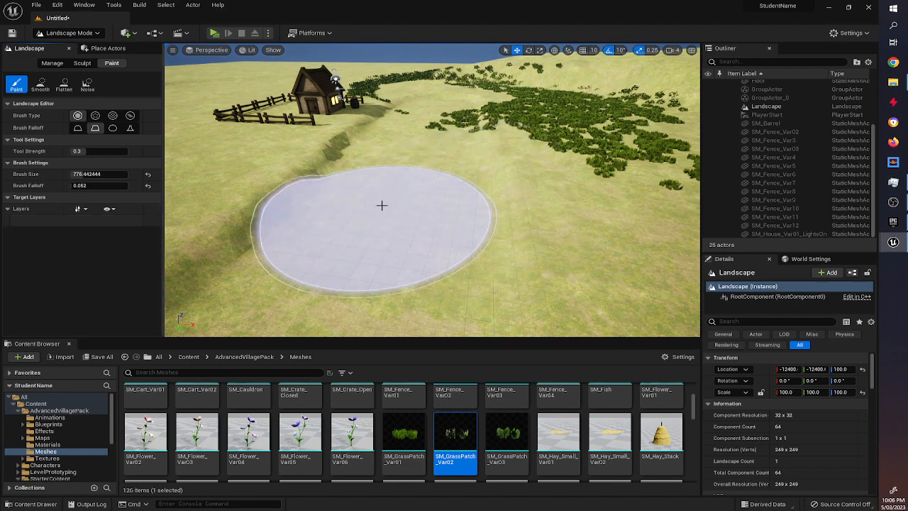
mouse_move(403, 206)
right_down()
mouse_move(305, 249)
mouse_move(248, 238)
mouse_move(170, 244)
mouse_move(403, 206)
mouse_move(415, 115)
mouse_move(369, 134)
mouse_move(284, 150)
mouse_move(332, 139)
mouse_move(358, 100)
mouse_move(444, 162)
right_up()
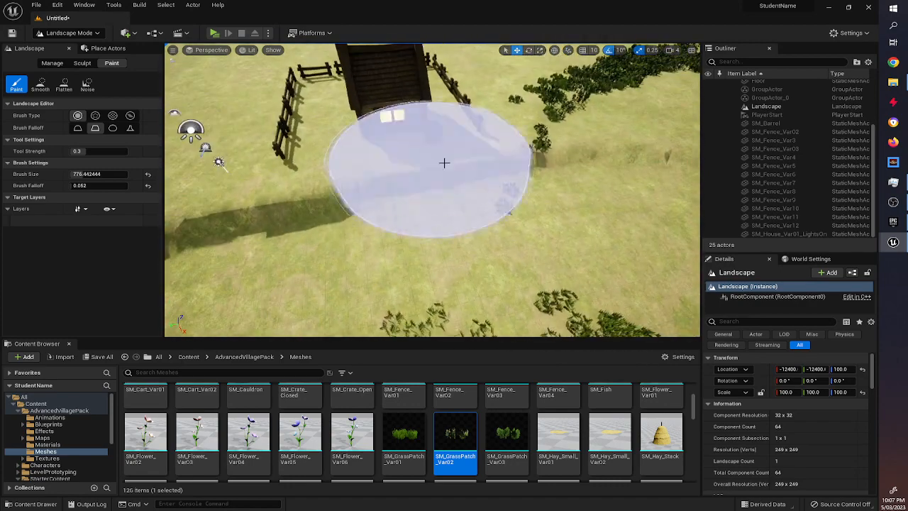